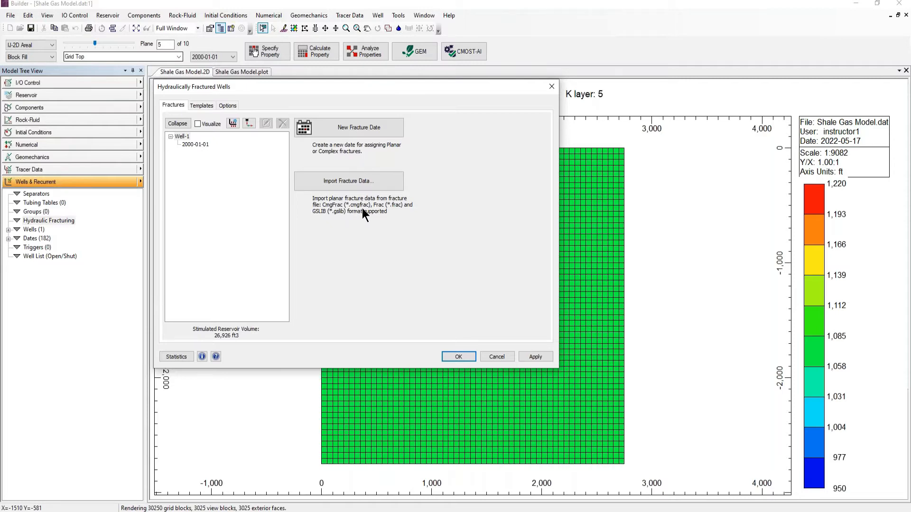
Load the fracture file SBG.cmg.cmgfrac from the Tech Bite Video folder for import into the hydraulically fractured wells.
click(348, 186)
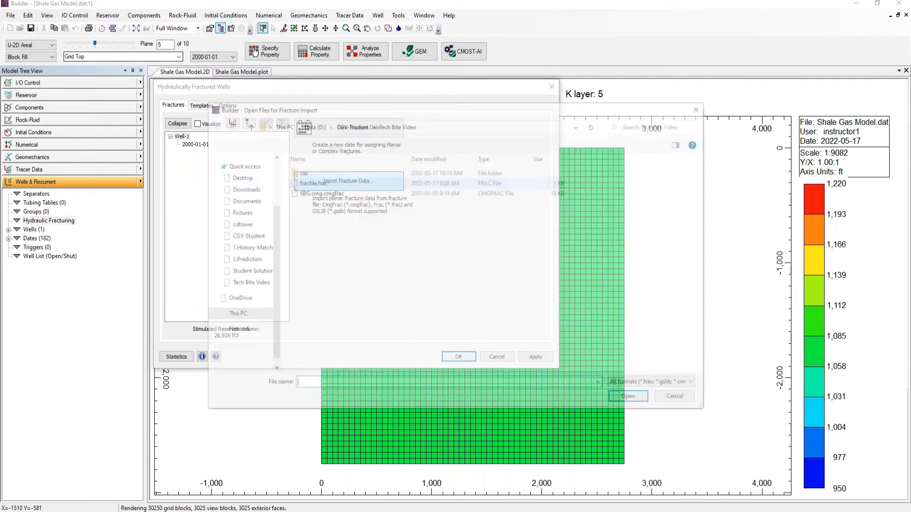
click(341, 192)
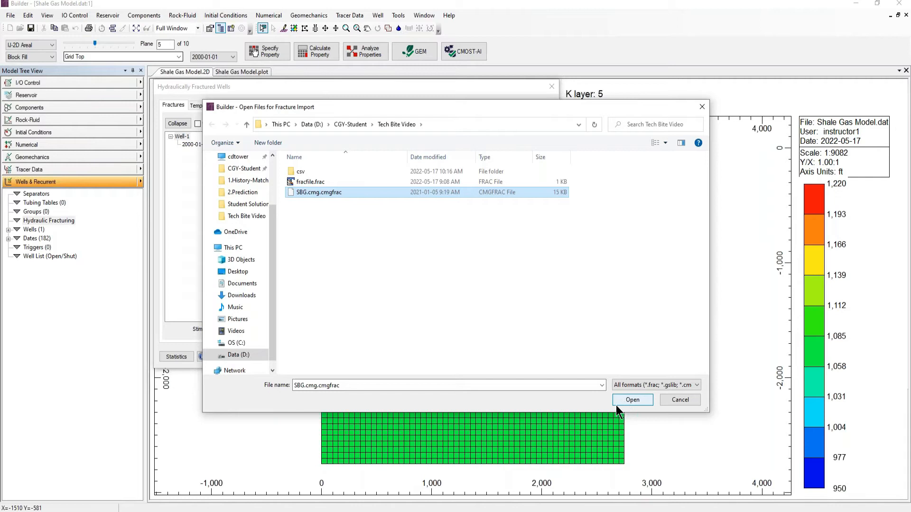
click(631, 400)
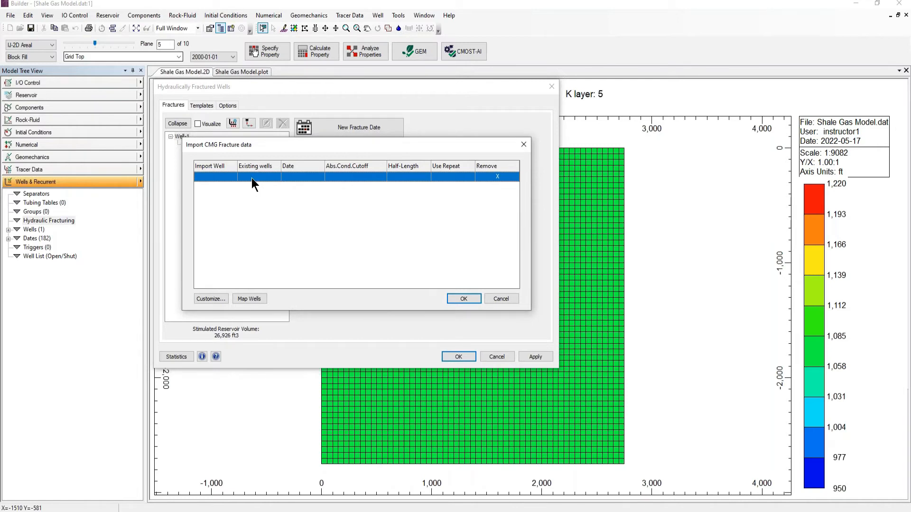
Map the import wells to the existing wells by name and accept the default absolute conductivity cutoff for Well-1.
click(249, 299)
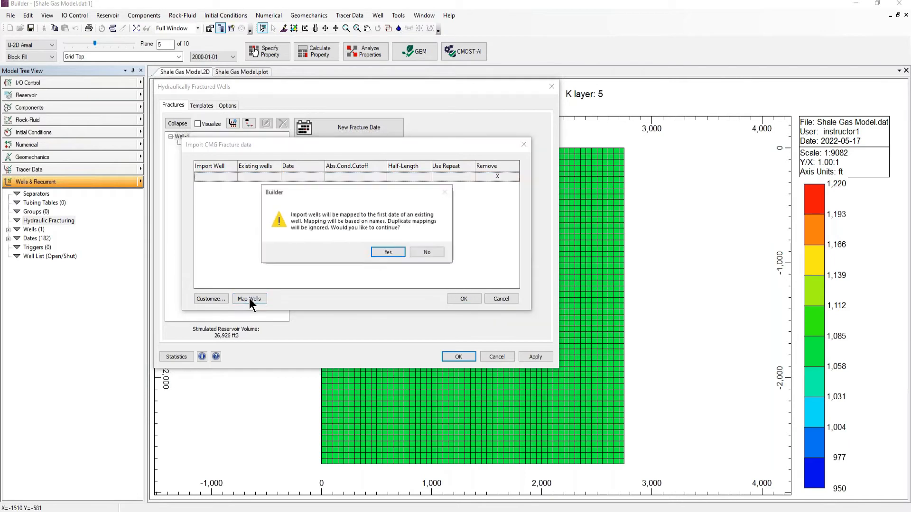
click(388, 253)
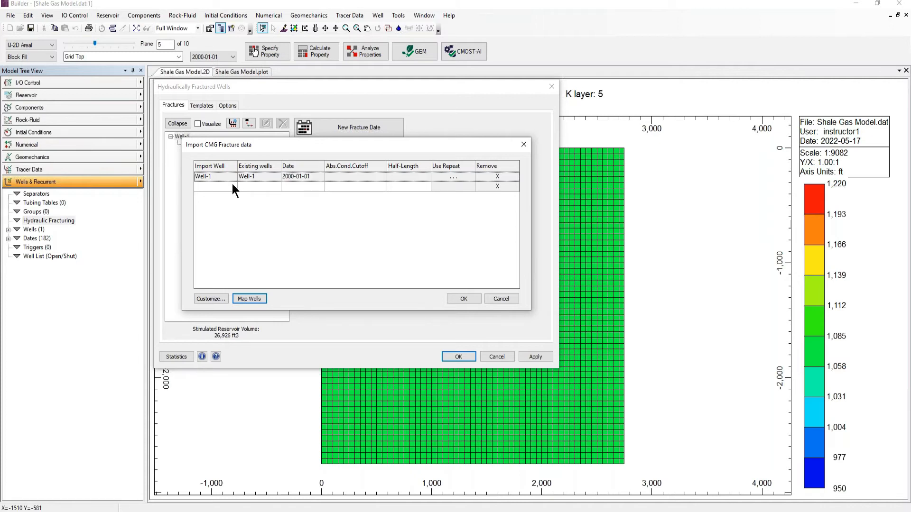
click(352, 176)
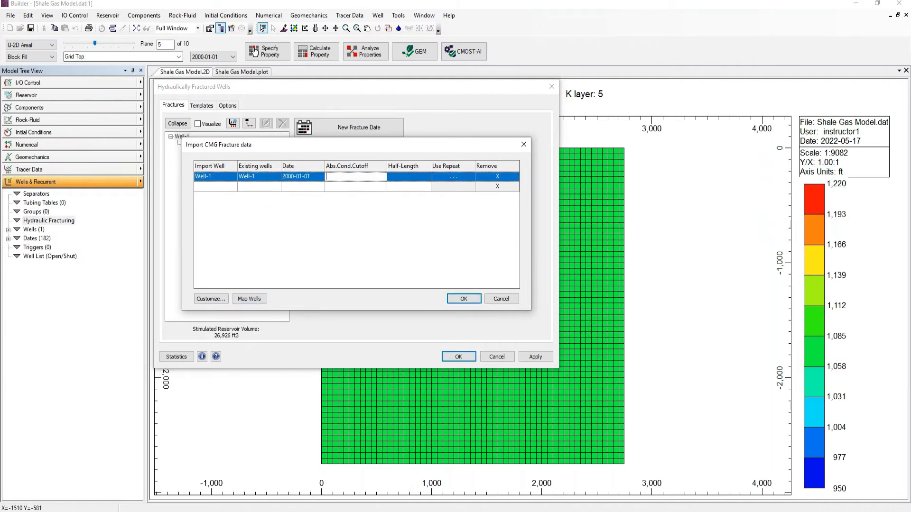
click(343, 188)
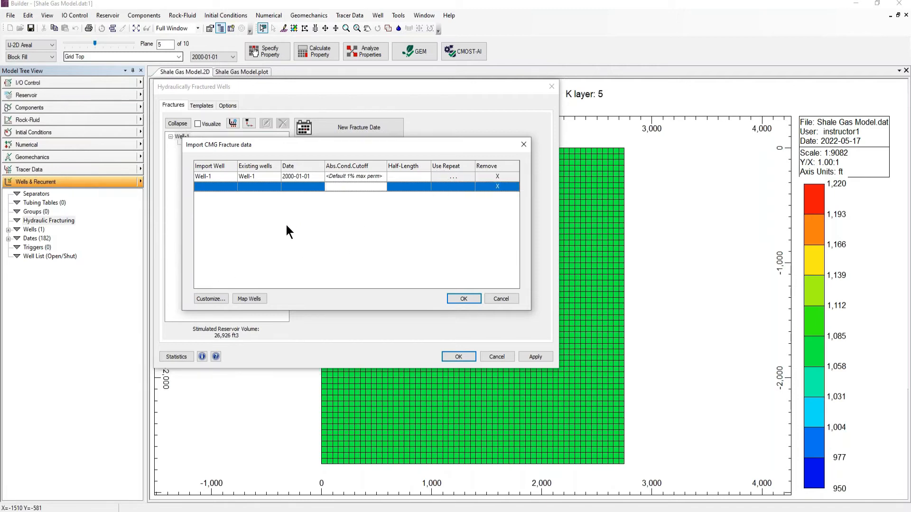
Set the import's cutoff option to Absolute Permeability Cutoff and import the planar fractures for Well-1.
click(204, 298)
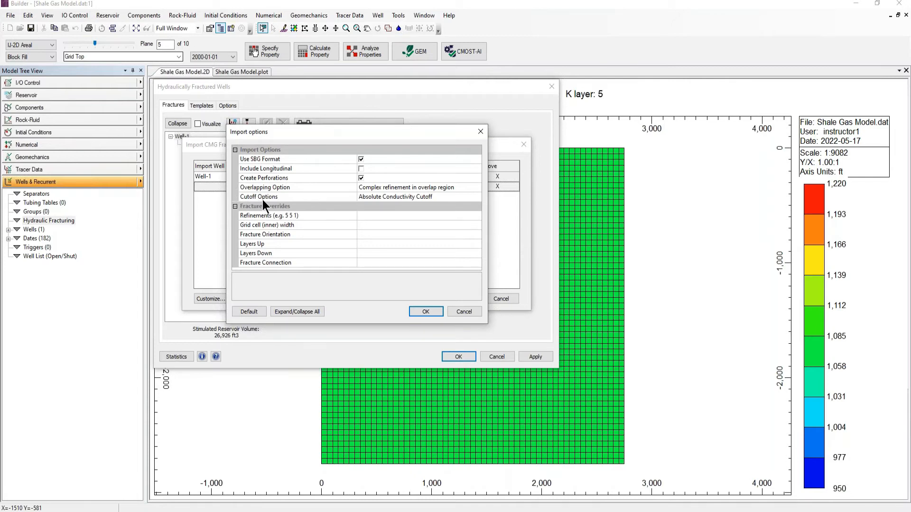
click(382, 198)
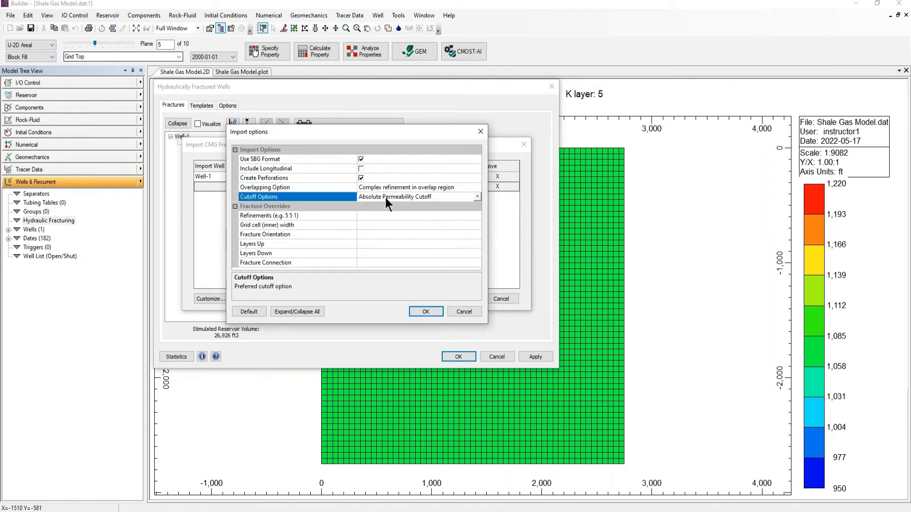
click(385, 198)
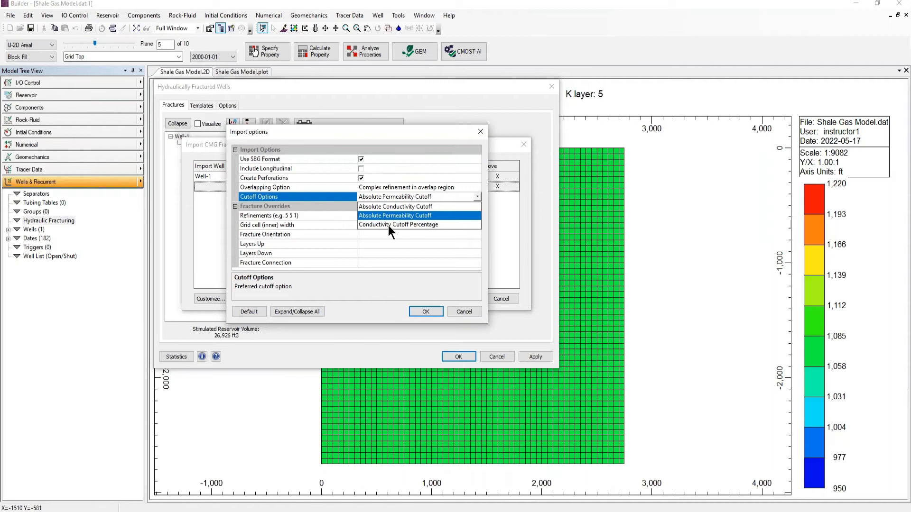
click(483, 202)
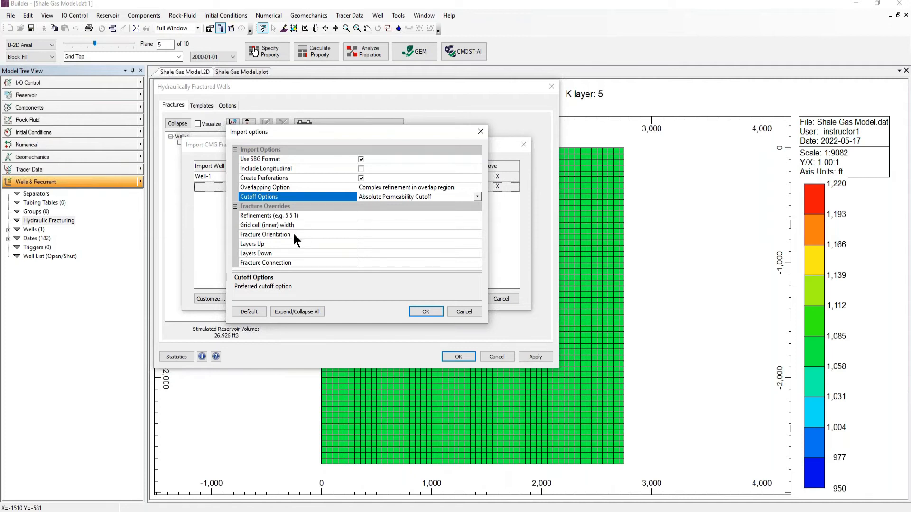
click(425, 311)
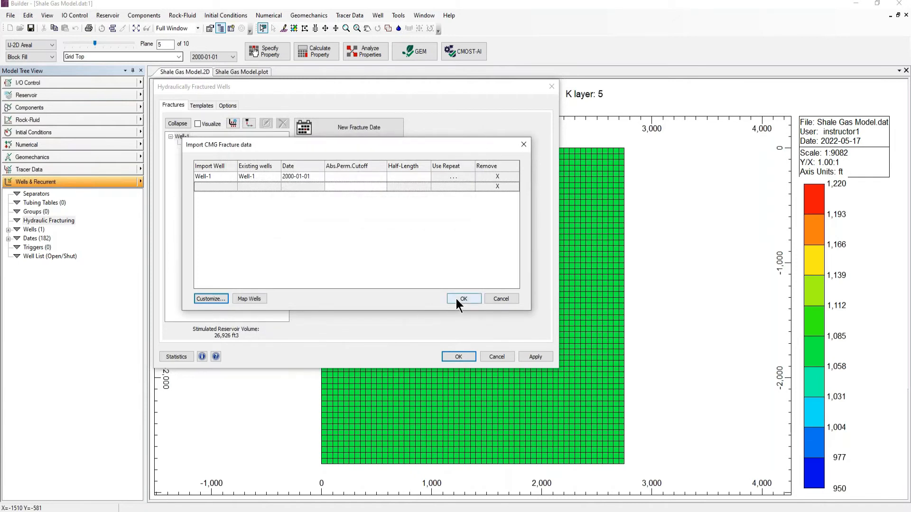
click(457, 299)
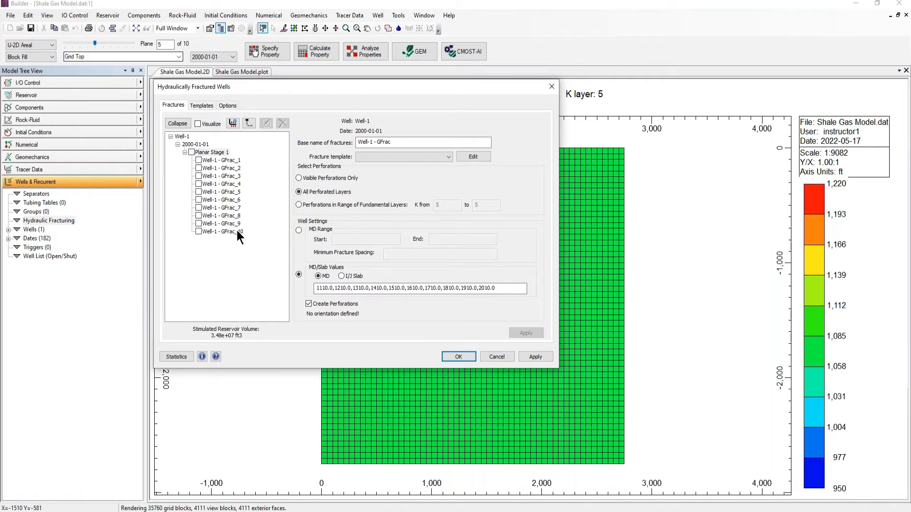
Examine the imported Well-1 fractures on the areal grid, then close the hydraulically fractured wells settings.
drag(306, 87, 754, 152)
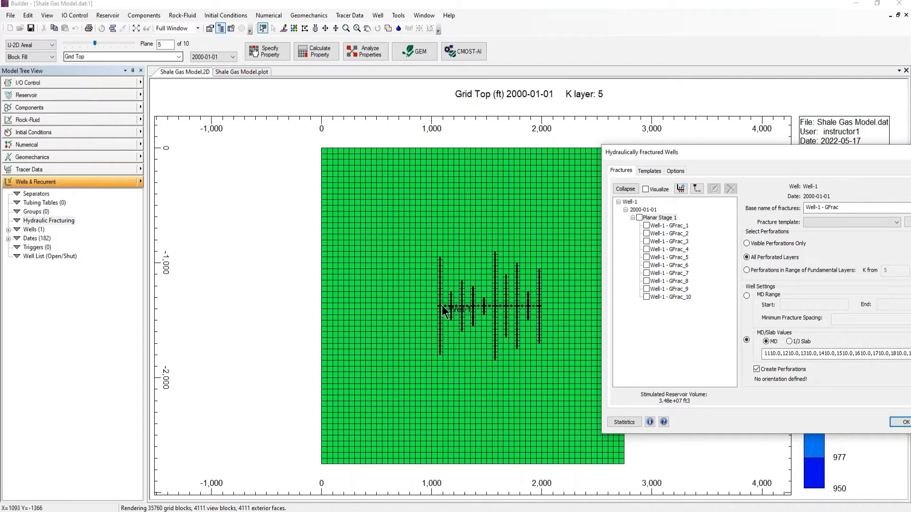
drag(738, 161, 627, 177)
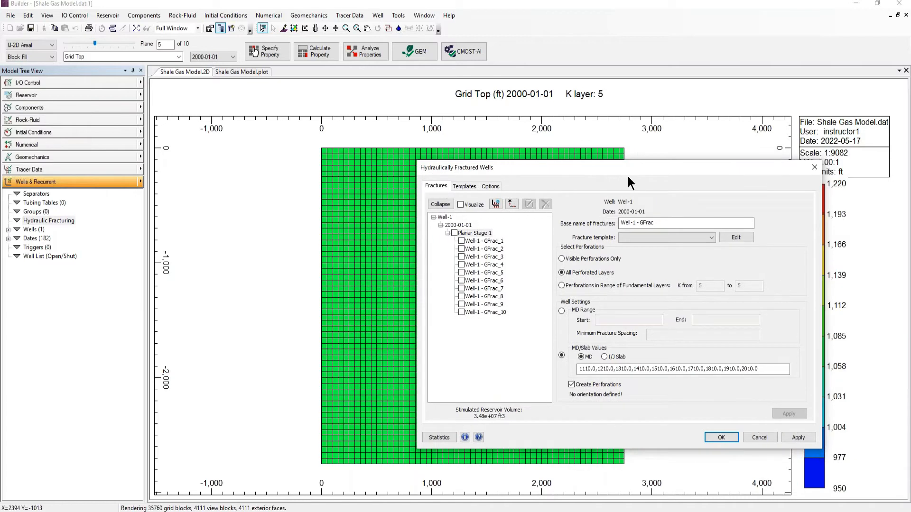
click(812, 168)
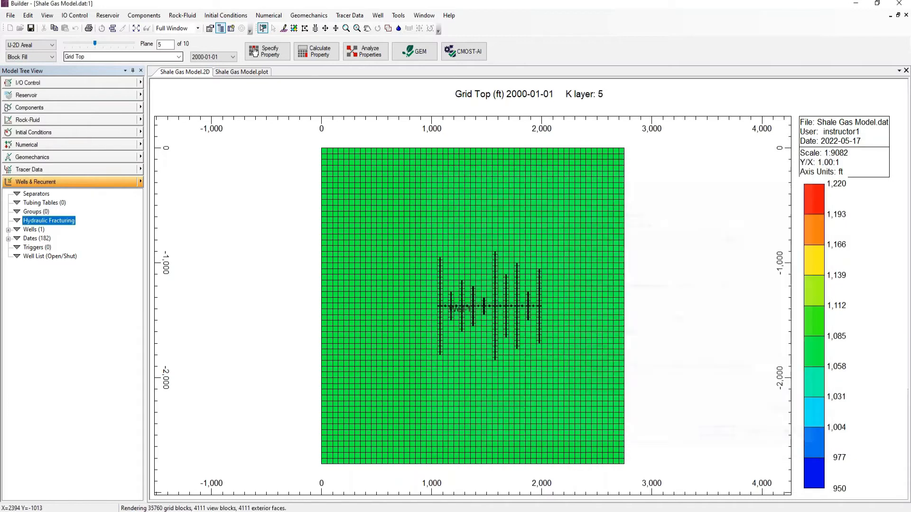
Display the JK-2D cross-section at plane 22 and show the Permeability I property on it.
click(47, 46)
click(34, 66)
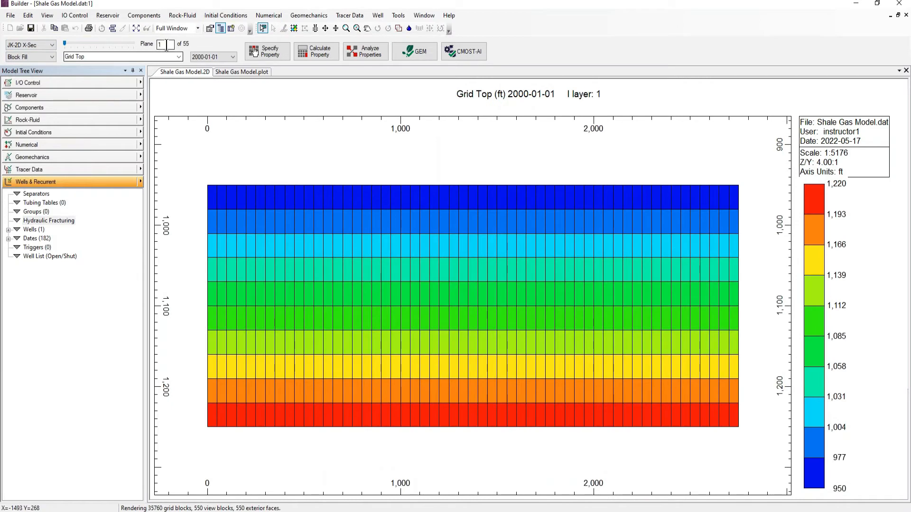
text(22)
key(Return)
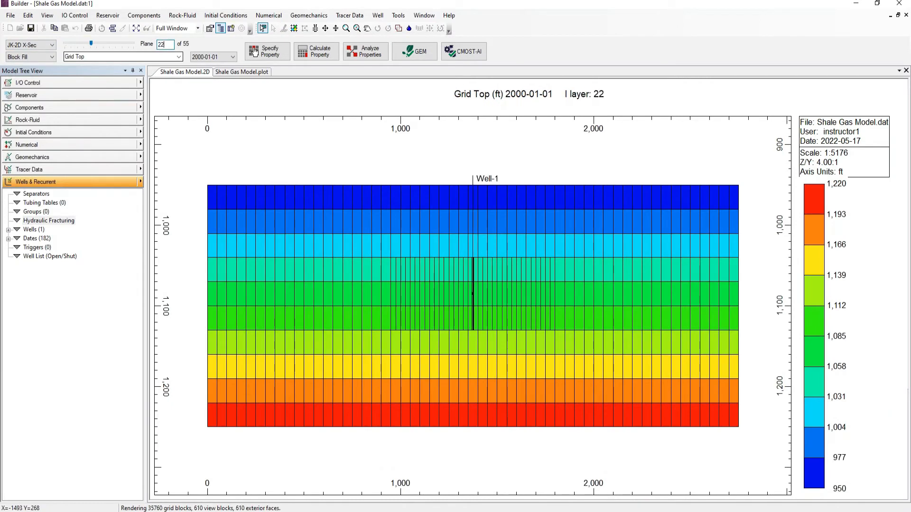
click(180, 58)
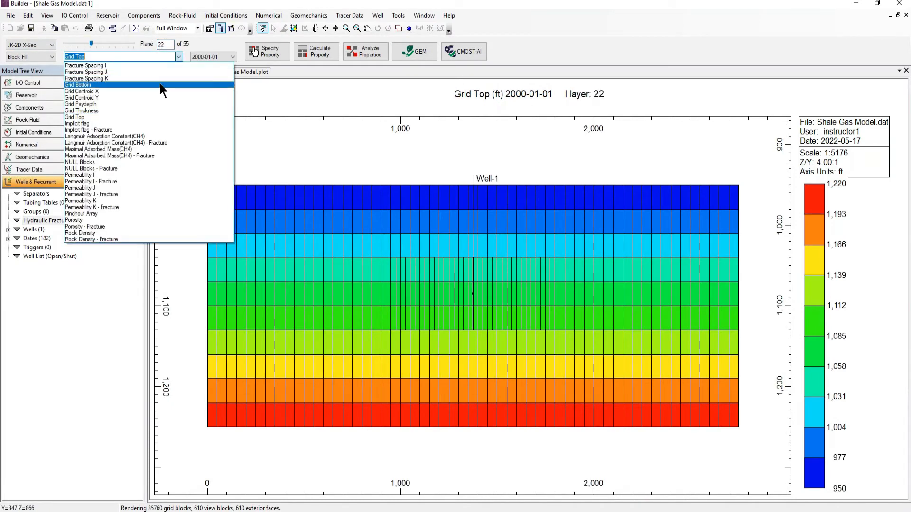
click(130, 174)
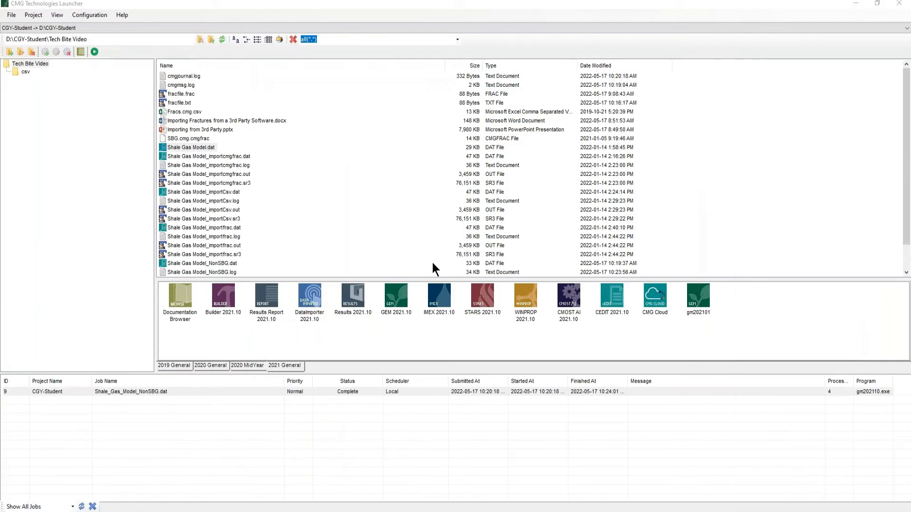
Open Shale Gas Model.dat in Builder 2021.10 and expand Well-1 under Wells & Recurrent.
drag(192, 145, 224, 297)
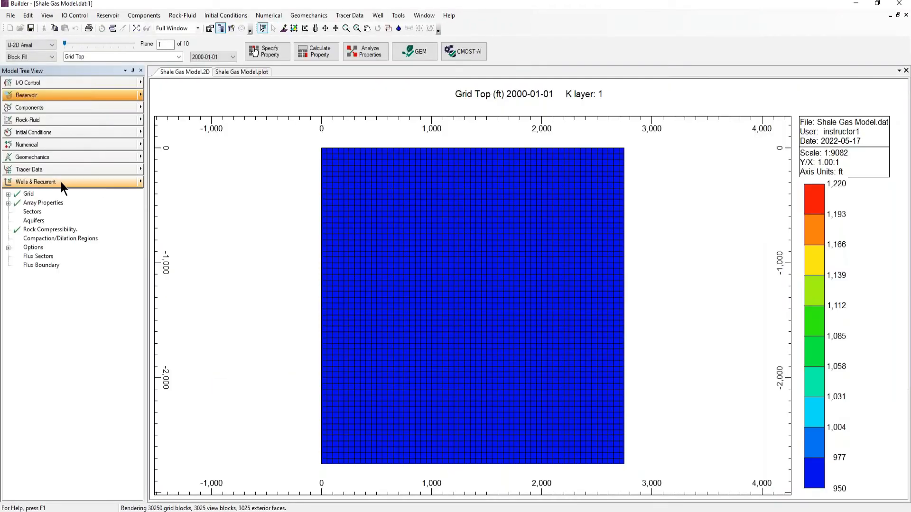
click(59, 182)
click(42, 221)
click(8, 230)
click(17, 240)
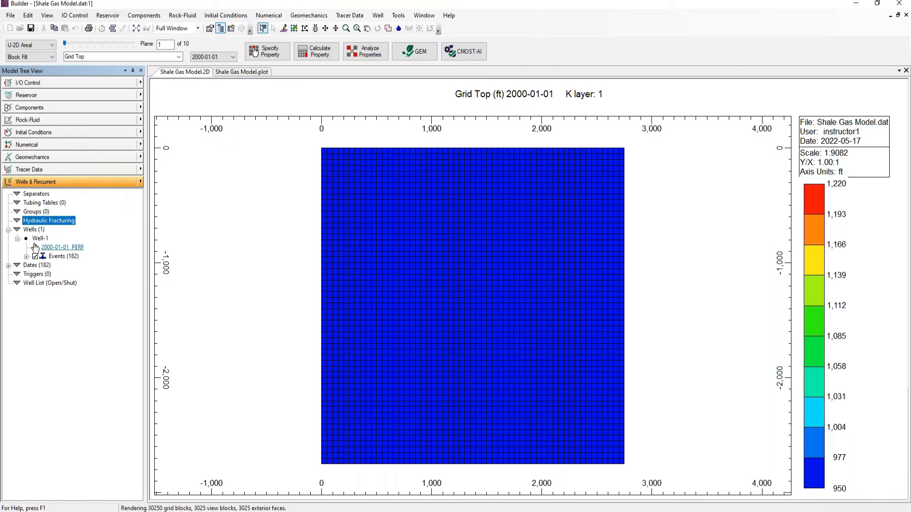
Show Well-1's 2000-01-01 perforations on their grid layer and close the perforation details.
click(18, 239)
click(30, 240)
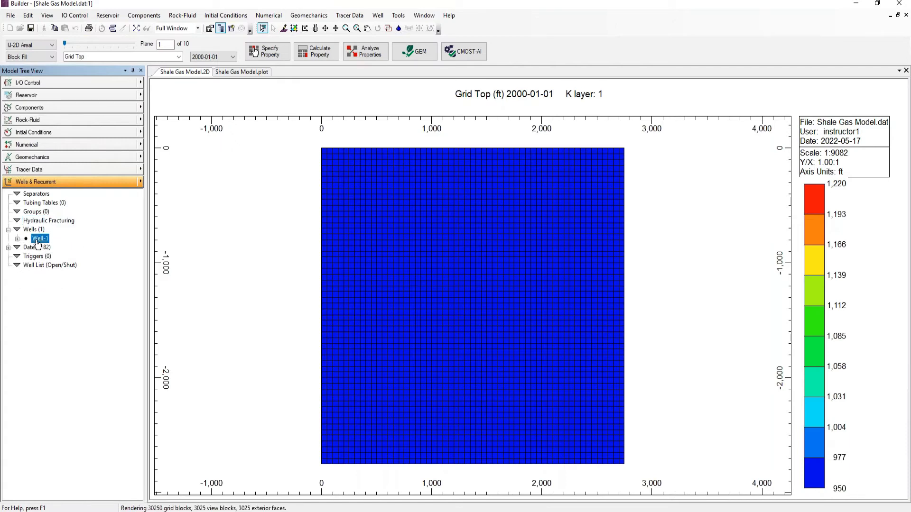
double_click(31, 240)
double_click(49, 248)
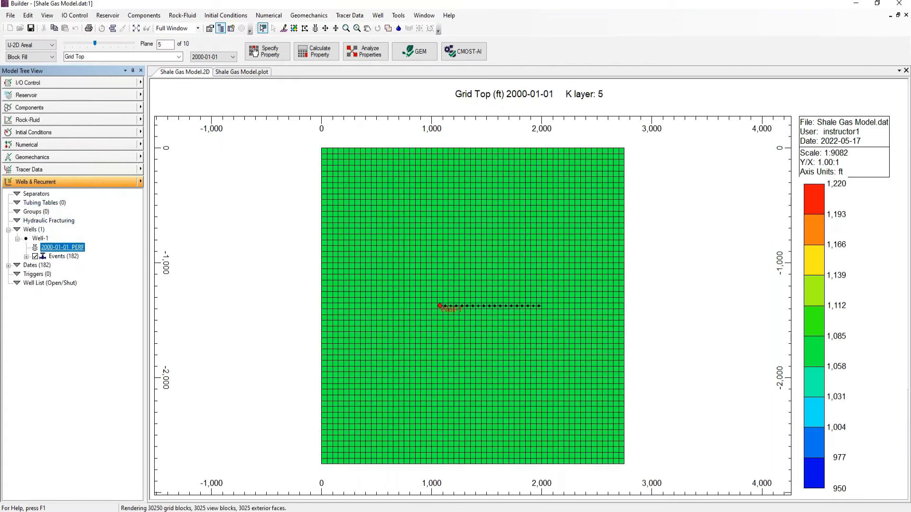
click(428, 87)
Open the hydraulic fracturing settings and select Well-1's 2000-01-01 date for assigning fractures.
click(52, 222)
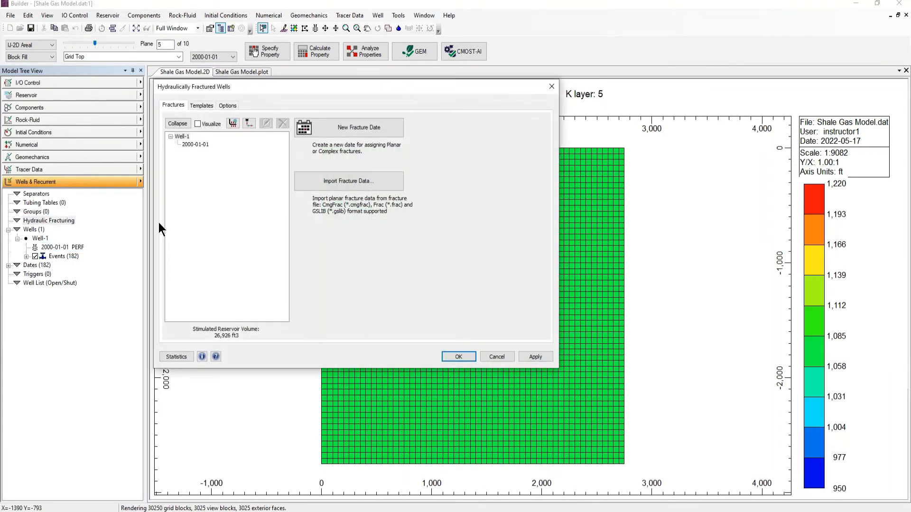
drag(280, 90, 382, 156)
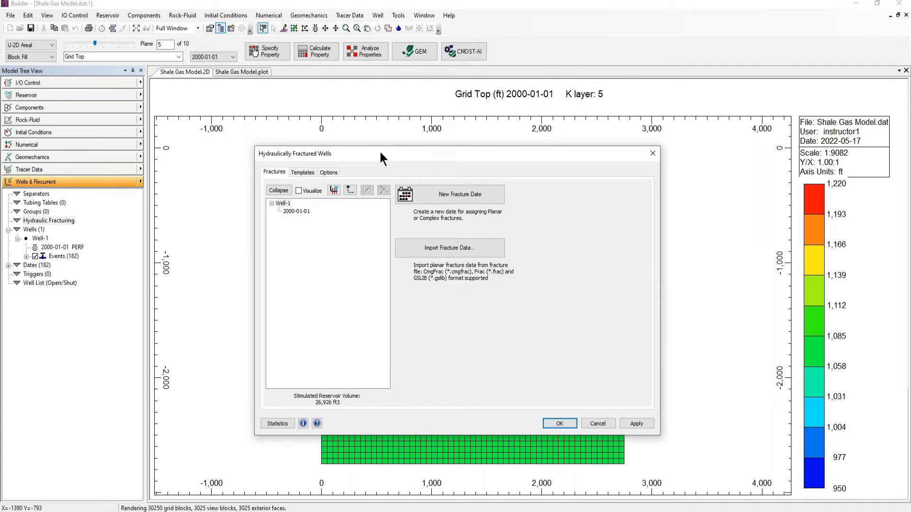
click(298, 211)
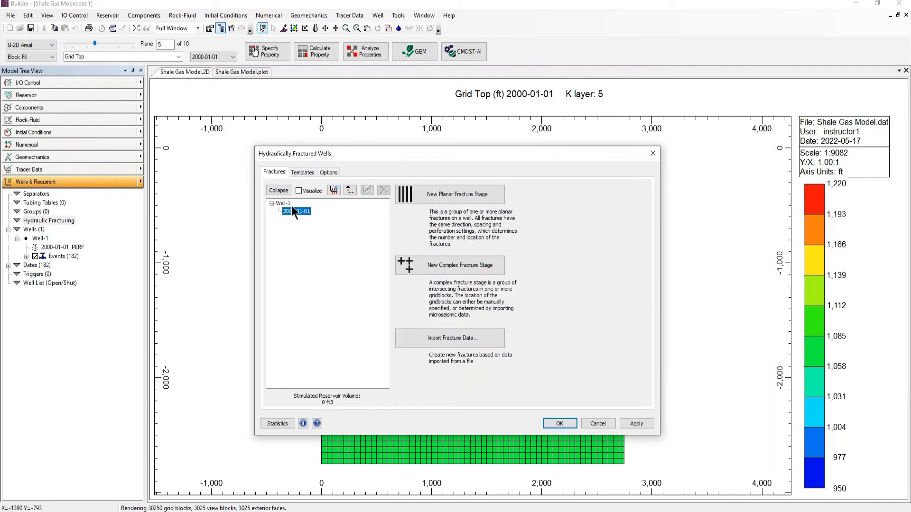
click(287, 204)
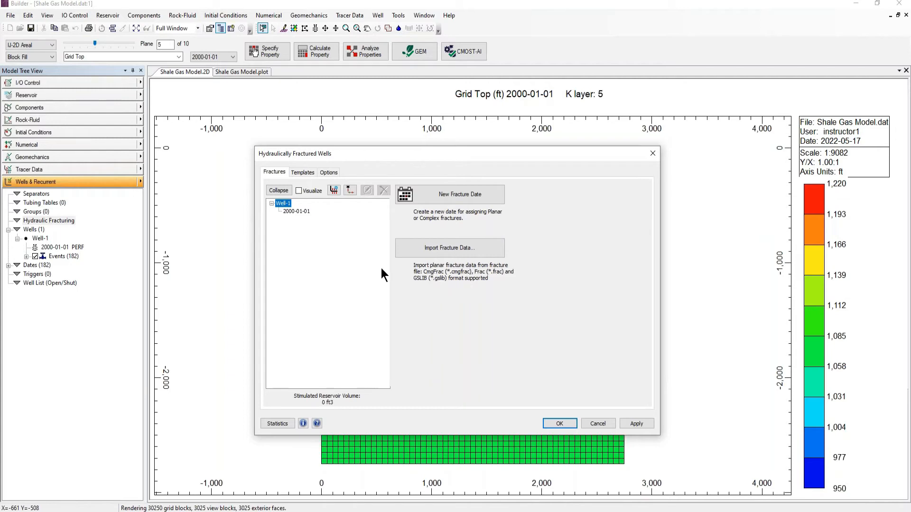
click(292, 212)
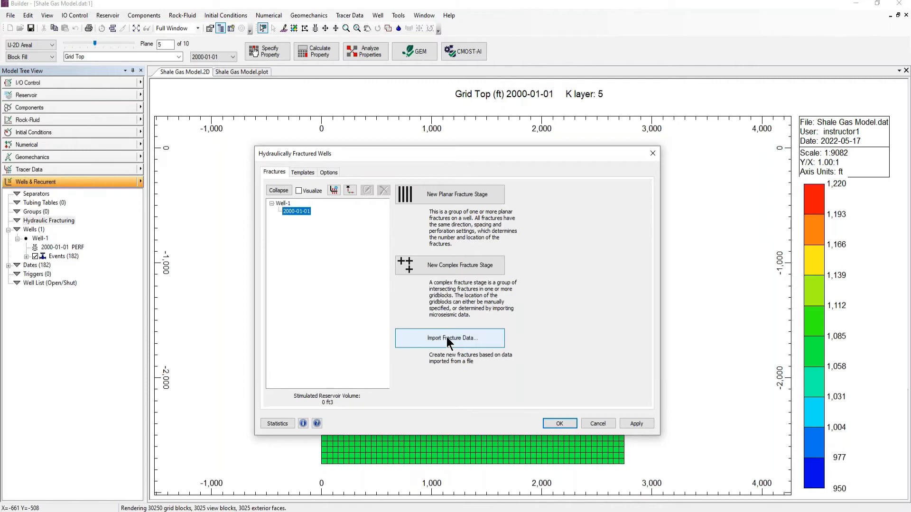
Switch to CMG Technologies Launcher and open Fracs.cmg.csv in TextPad.
click(169, 511)
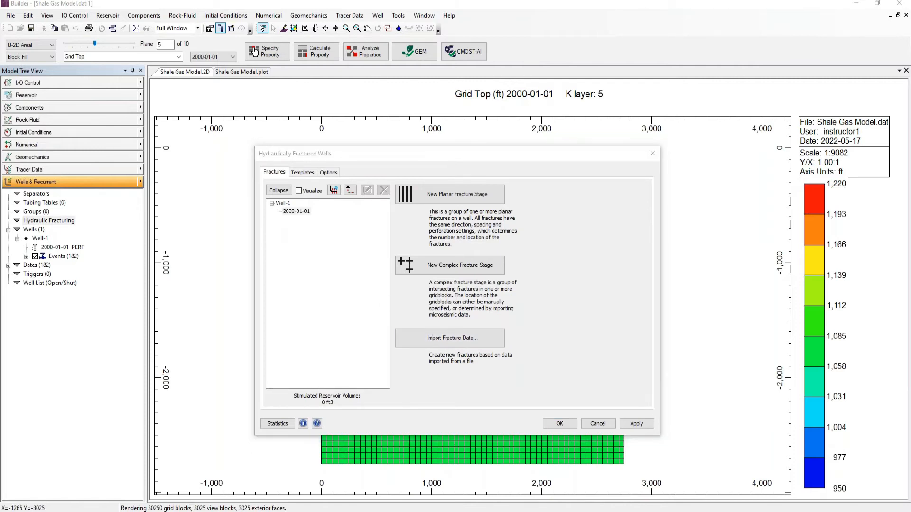
click(300, 187)
click(199, 114)
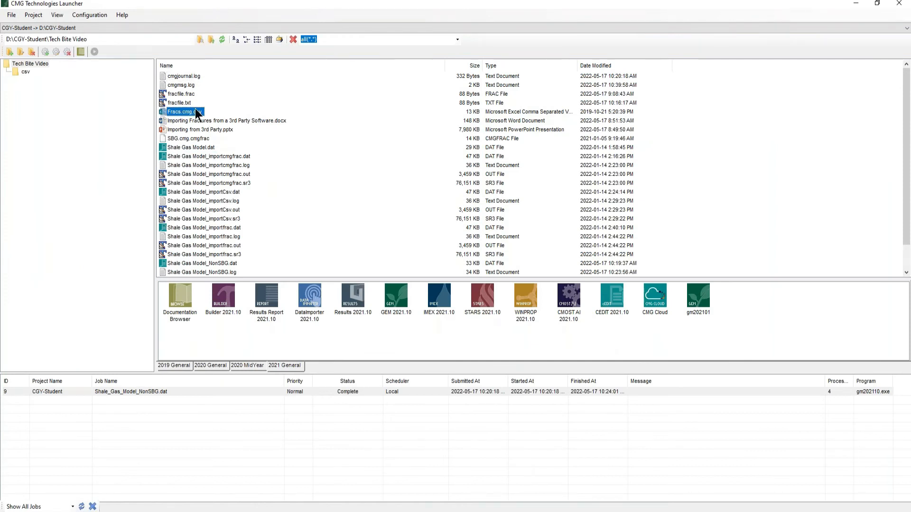
right_click(198, 115)
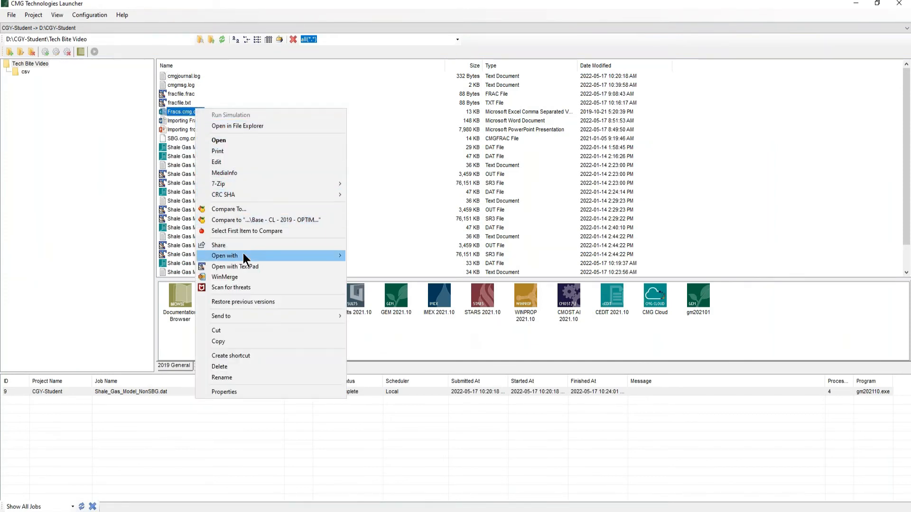
click(240, 266)
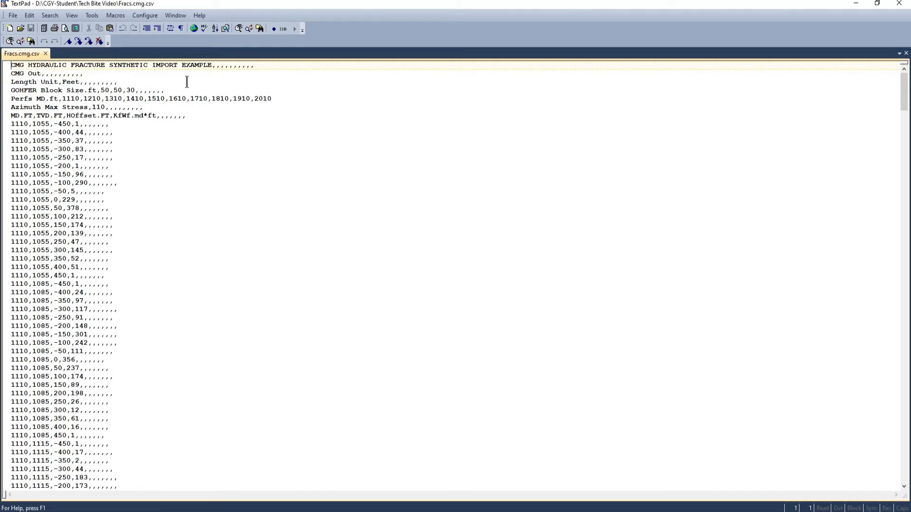
Add SBG_FORMAT to the first header line, save the file as SBG.cmg.csv and close TextPad.
click(214, 66)
text(SBG_FORMAT)
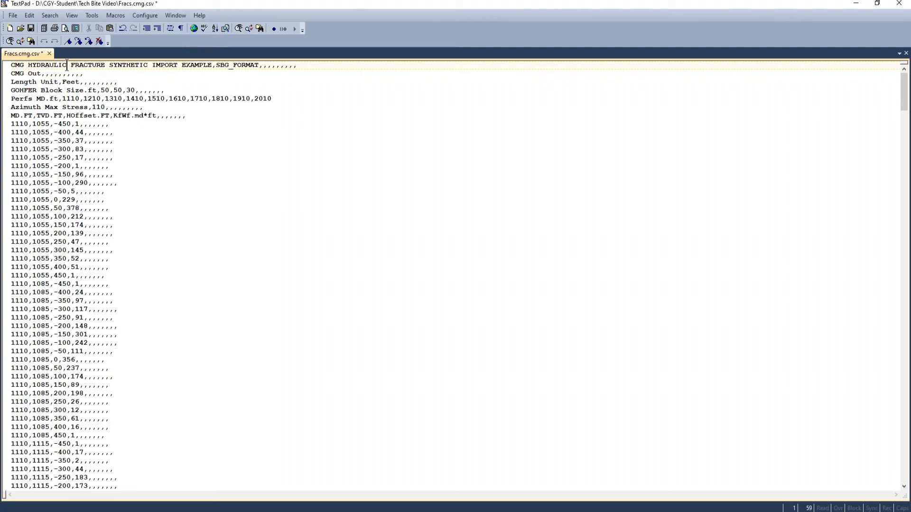
click(16, 15)
click(47, 82)
drag(377, 308, 355, 309)
text(SBG.cmg.csv)
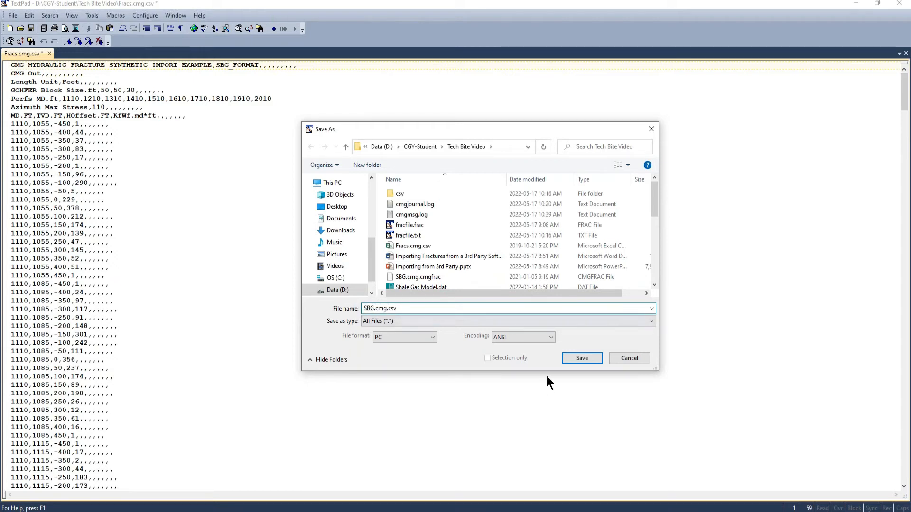
click(582, 359)
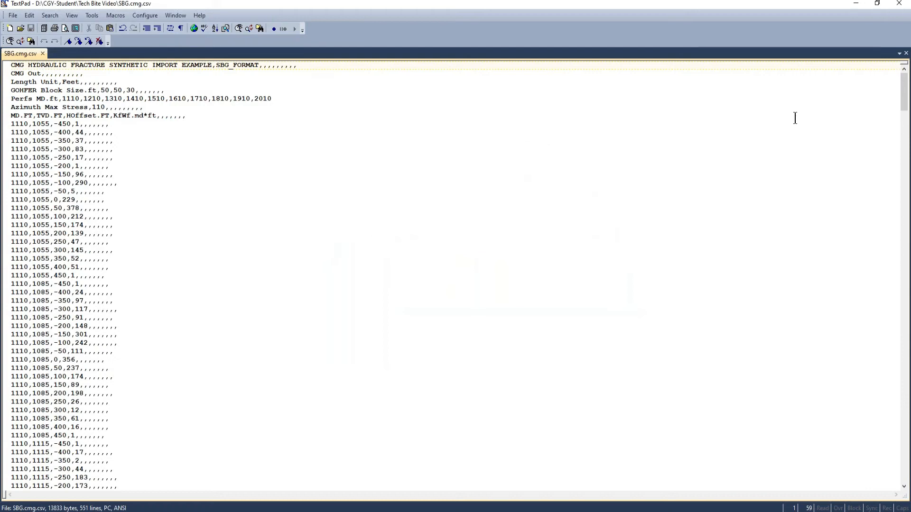
click(900, 5)
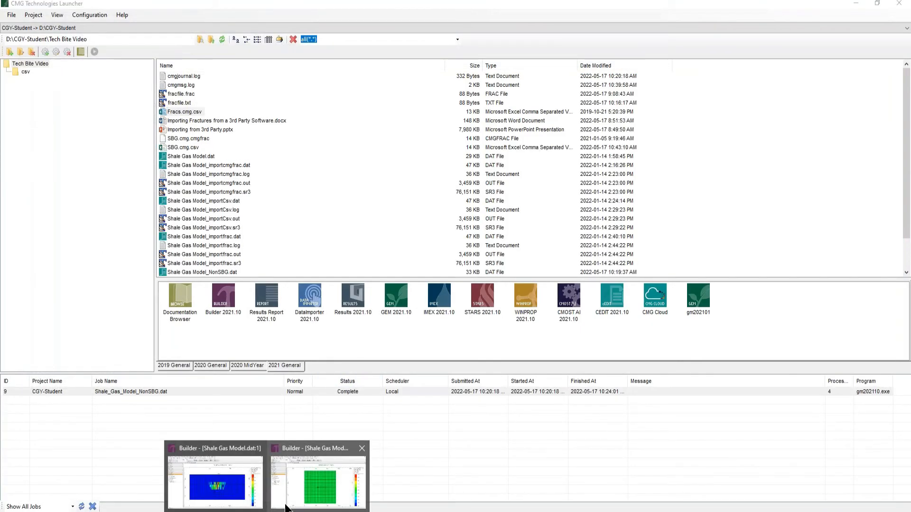
Switch to Builder, import SBG.cmg.csv as fracture data for Well-1's 2000-01-01 date, and accept the resulting fractures.
click(321, 470)
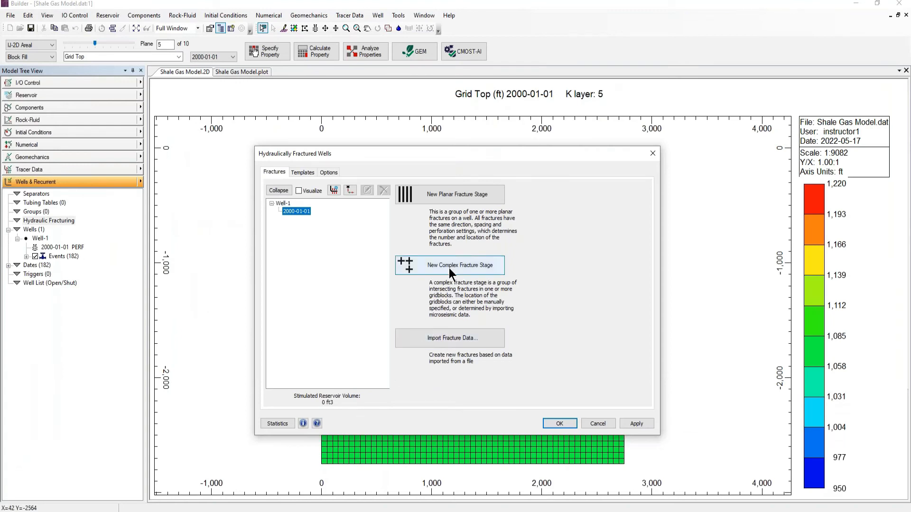
click(451, 340)
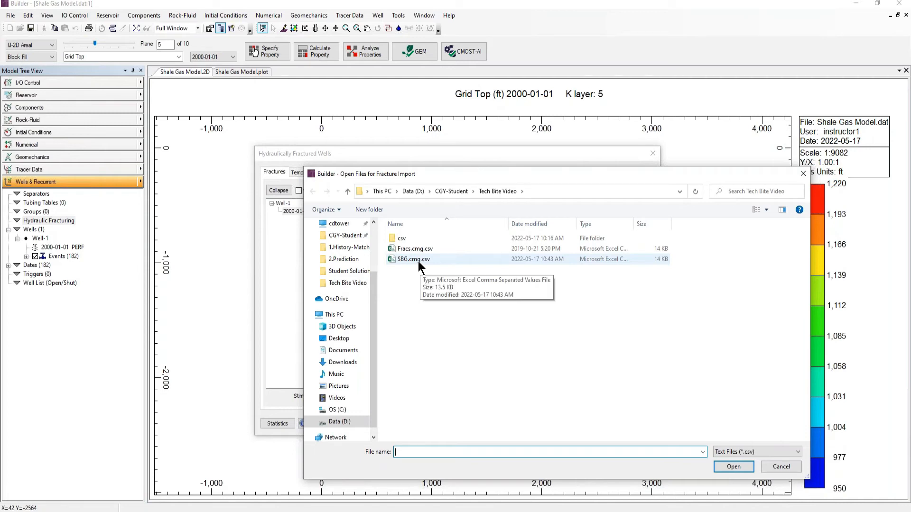
click(427, 260)
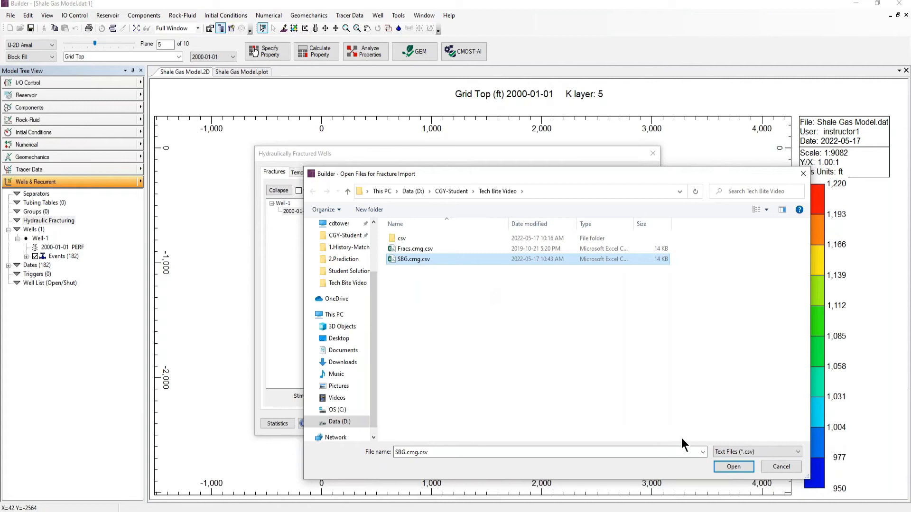
click(730, 468)
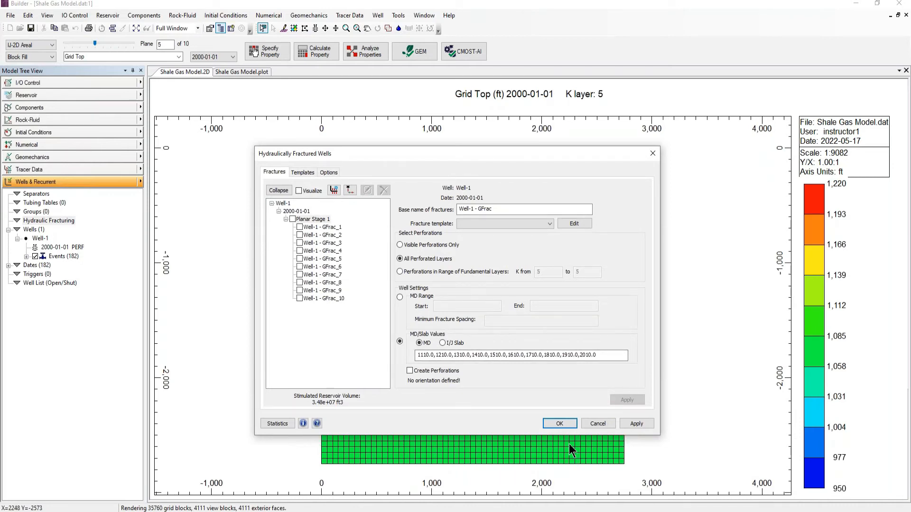
click(557, 424)
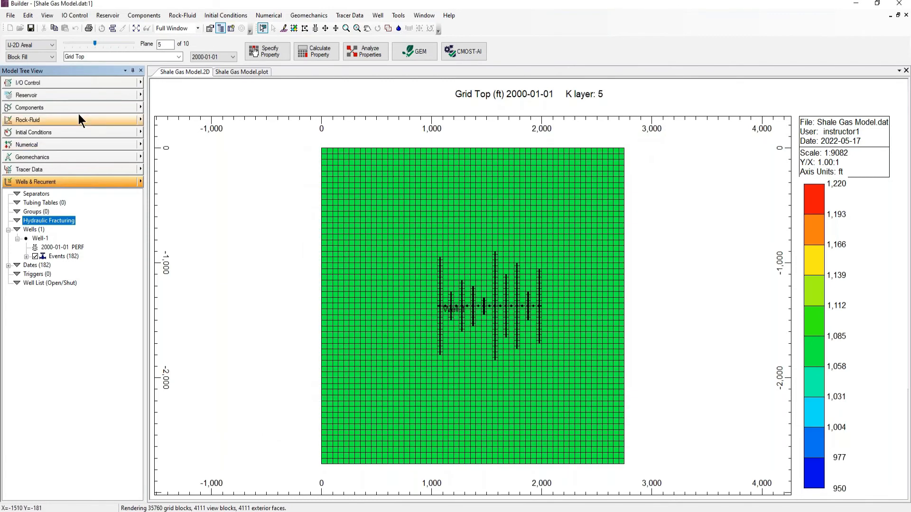
Show the model in the IK-2D cross-section at plane 22.
click(36, 44)
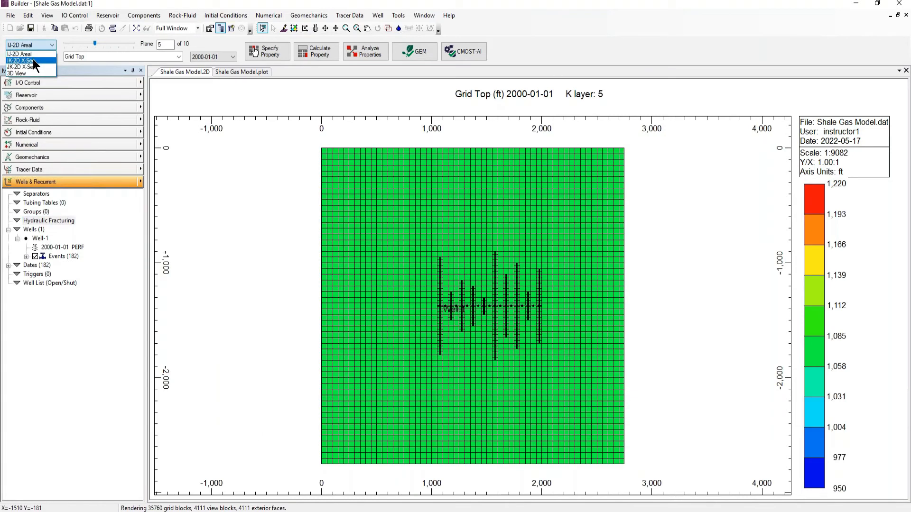
click(33, 60)
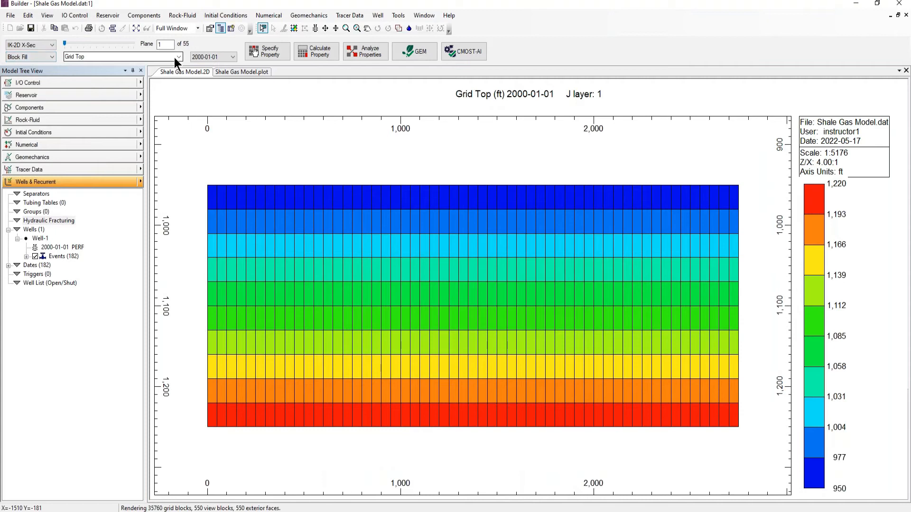
double_click(157, 46)
text(22)
key(Return)
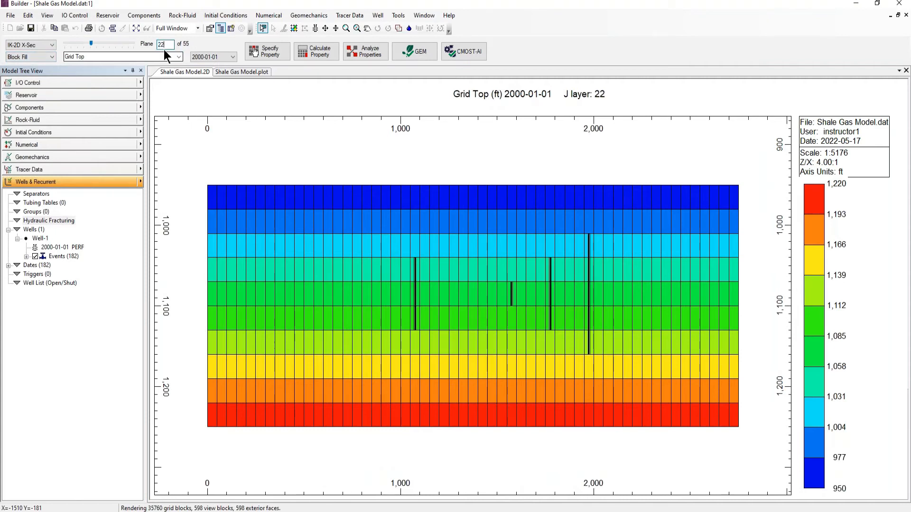
Show the JK-2D cross-section at plane 22 and choose a different grid property to display.
click(48, 43)
click(37, 69)
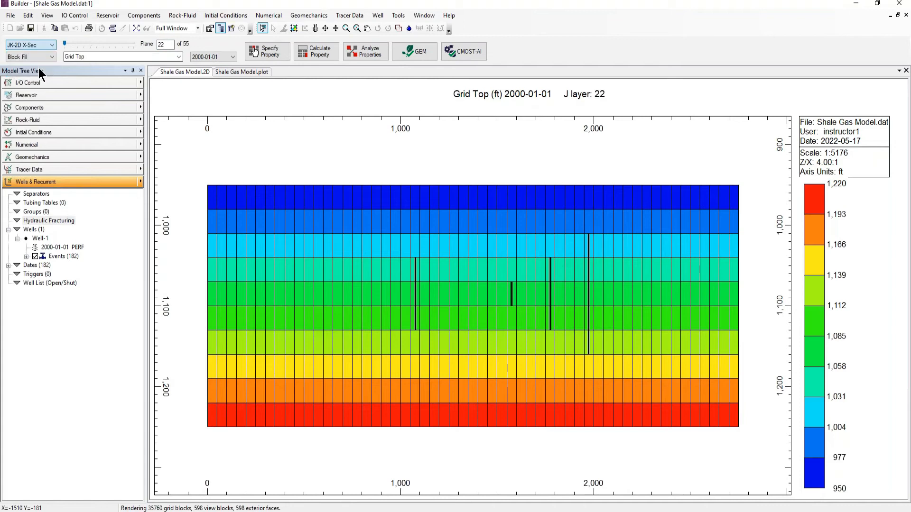
click(162, 46)
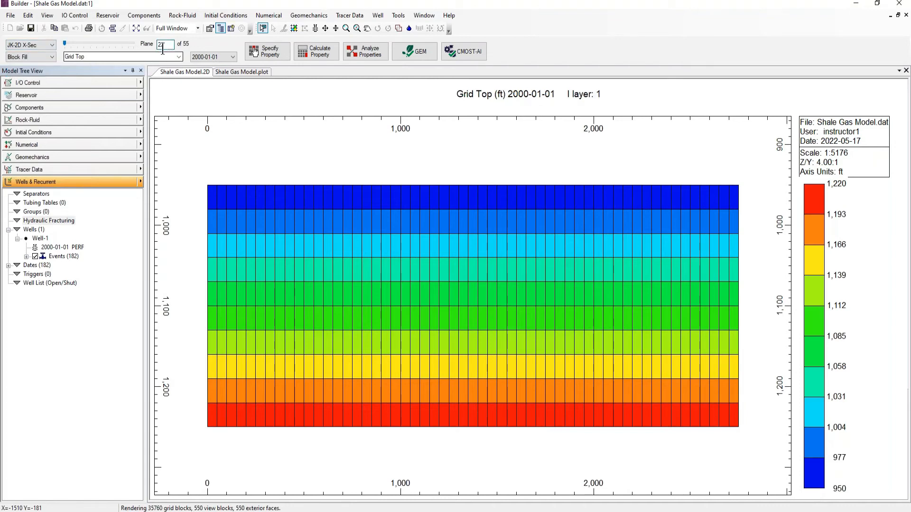
click(175, 53)
click(165, 45)
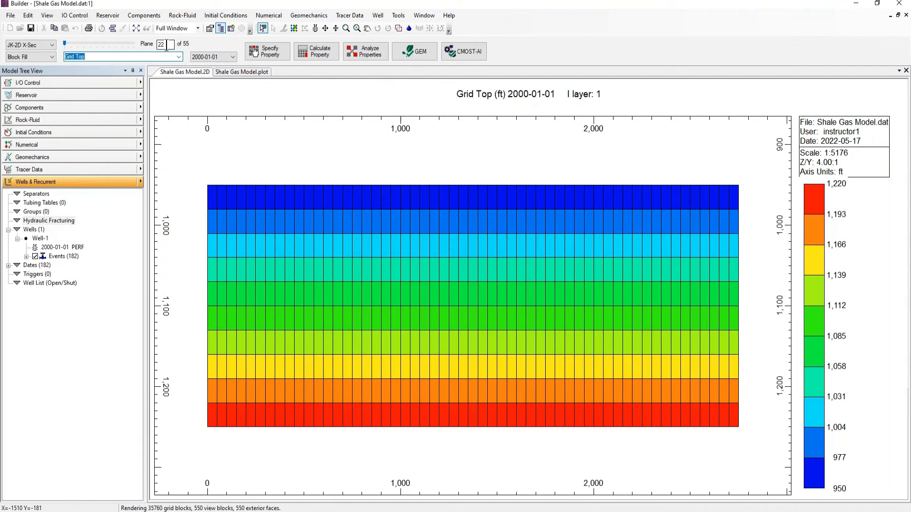
click(166, 45)
drag(167, 45, 153, 47)
text(22)
key(Return)
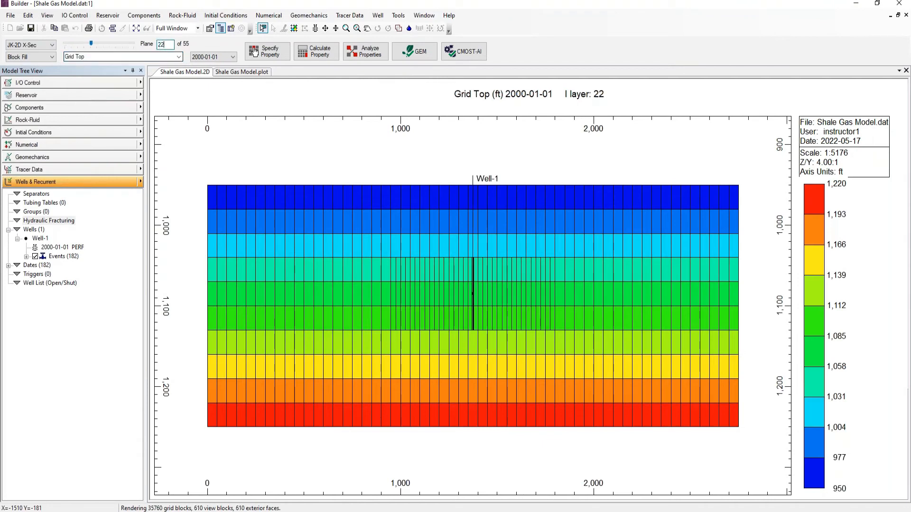
click(179, 57)
click(128, 175)
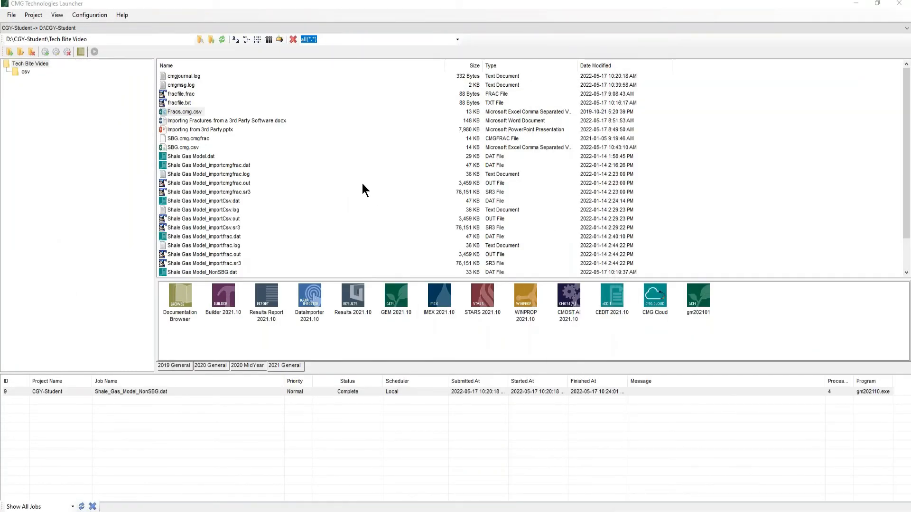
Open fracfile.frac in TextPad from the Tech Bite Video folder in CMG Technologies Launcher.
click(354, 182)
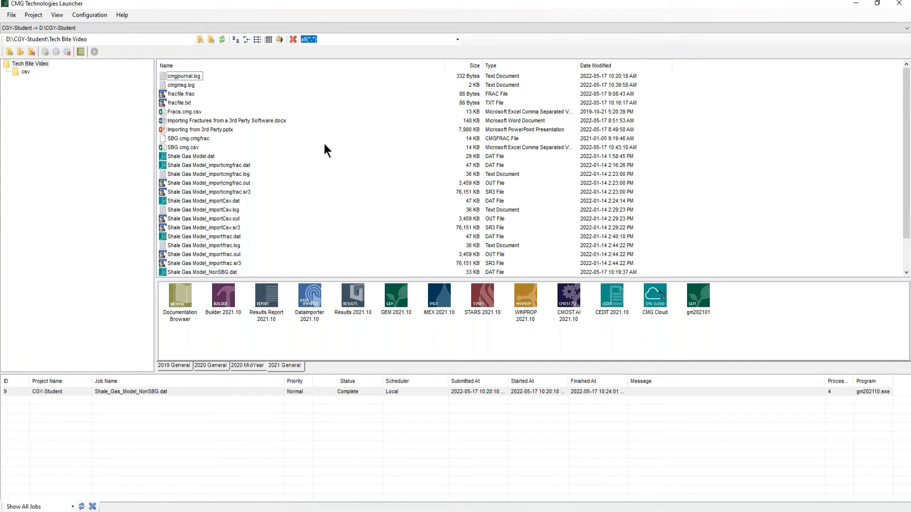
click(188, 97)
double_click(189, 98)
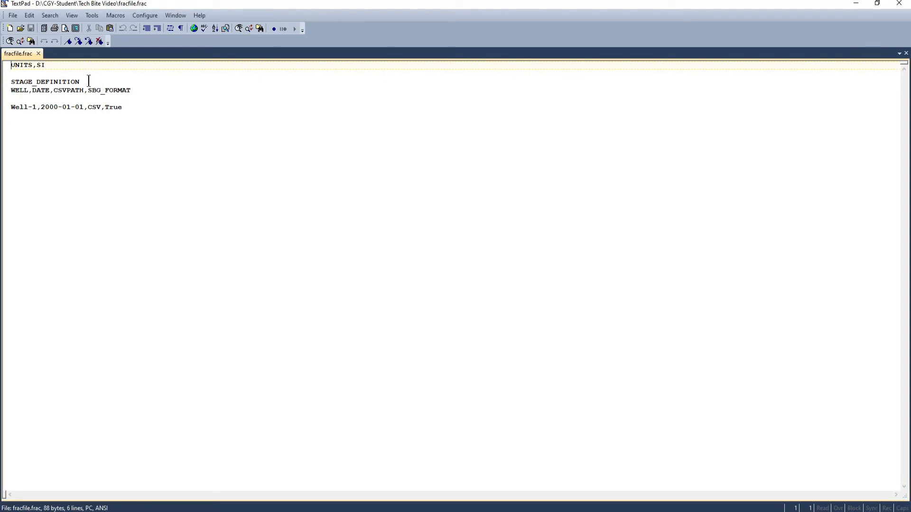
Examine the units, STAGE_DEFINITION keyword, column headers and Well-1 entry in fracfile.frac.
click(33, 66)
drag(46, 65, 10, 67)
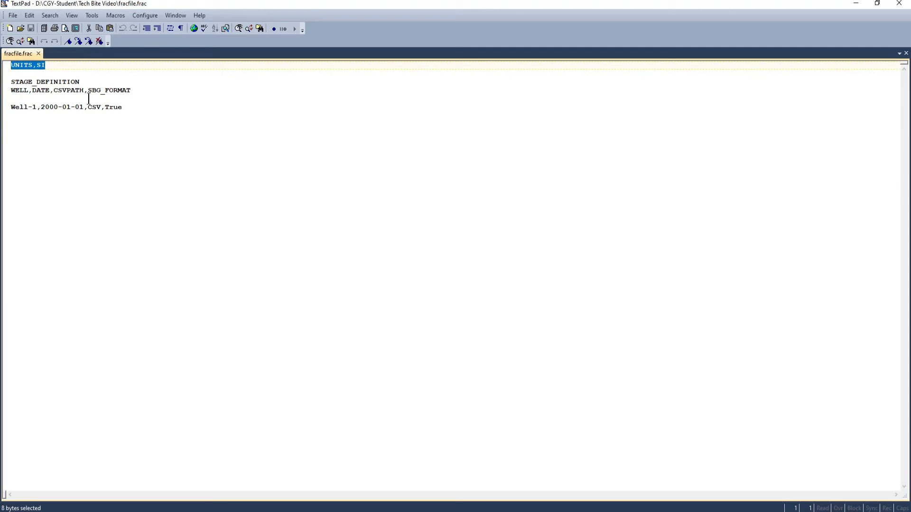
click(24, 72)
click(46, 66)
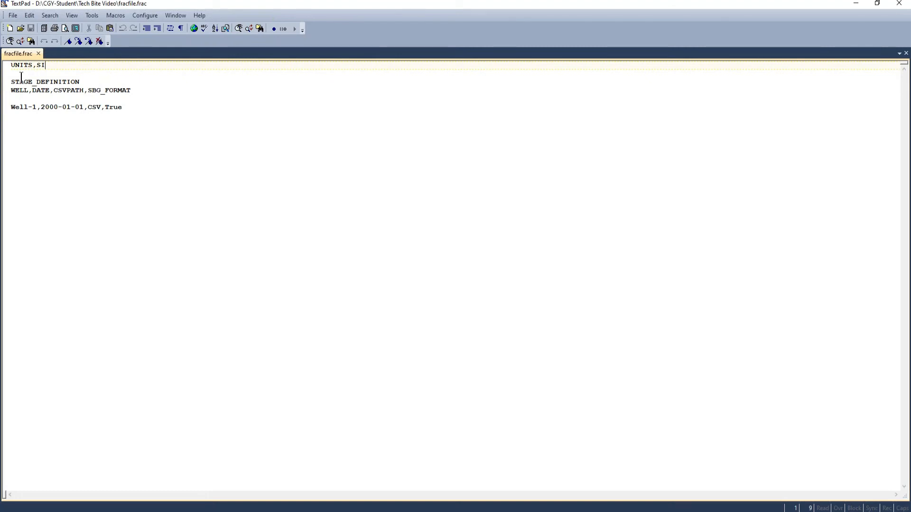
drag(11, 81, 89, 85)
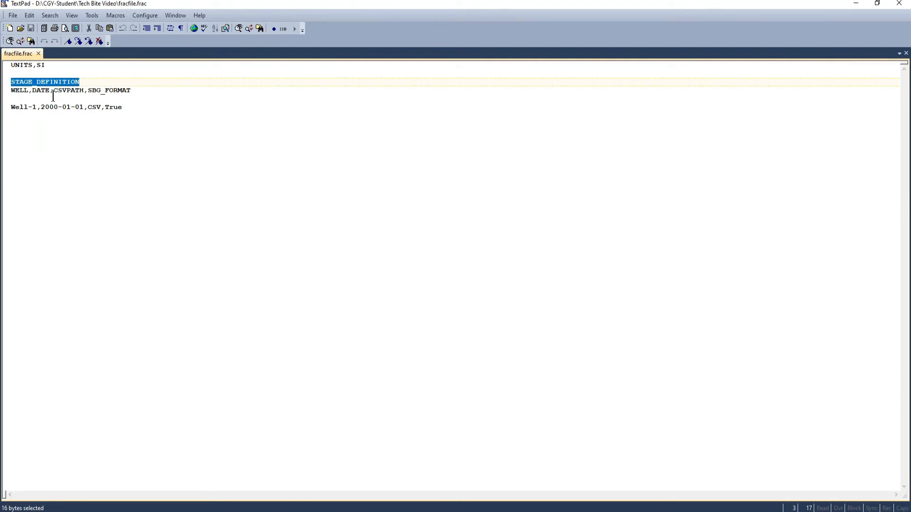
drag(30, 91, 7, 93)
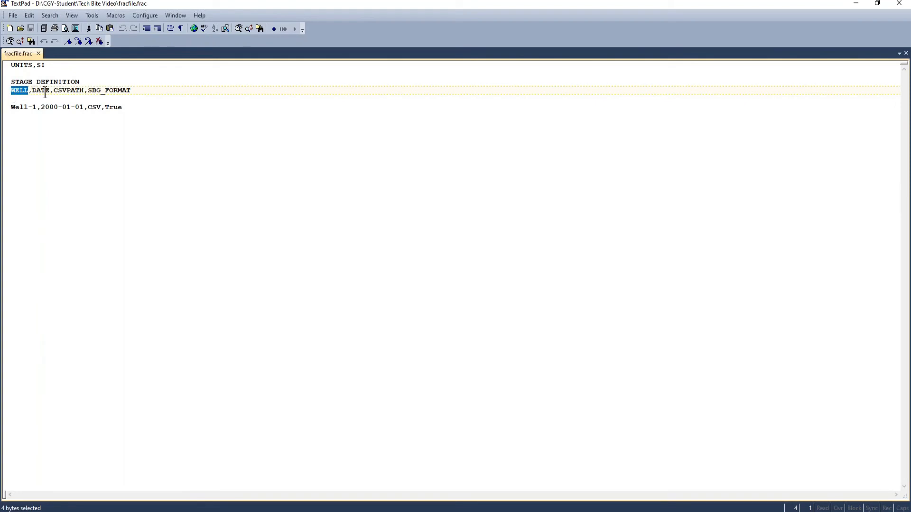
mouse_move(49, 91)
mouse_down()
mouse_move(32, 92)
mouse_move(73, 90)
mouse_move(53, 90)
mouse_up()
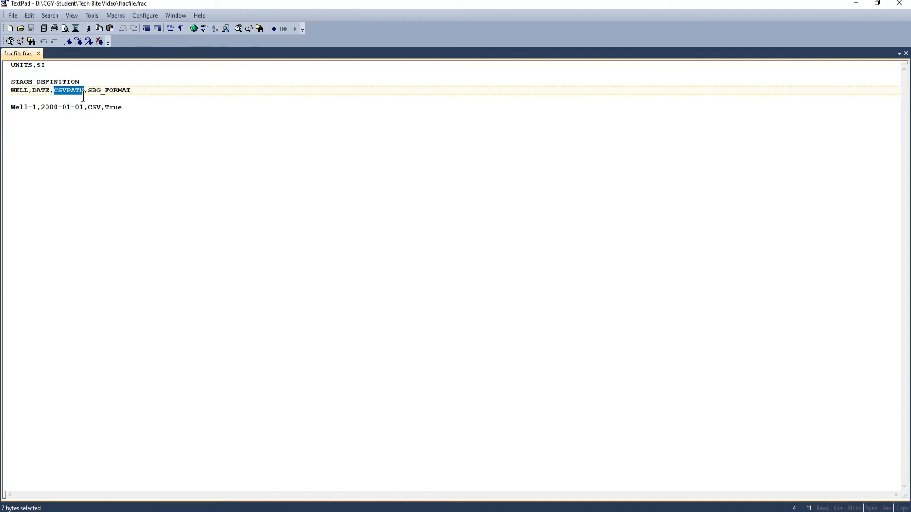
drag(131, 90, 87, 91)
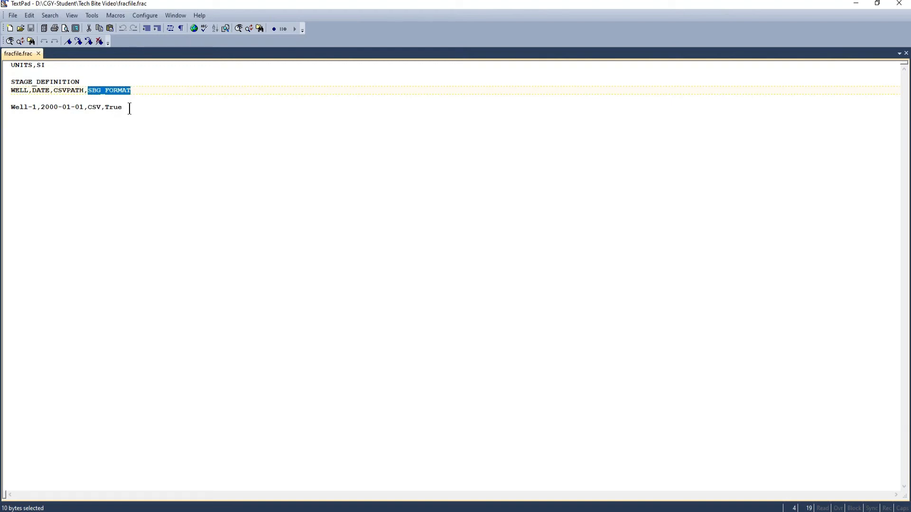
click(147, 97)
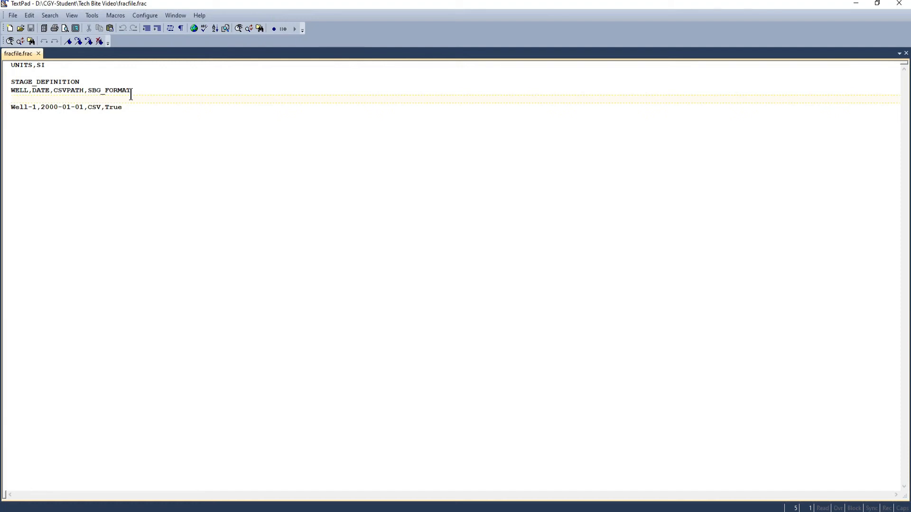
drag(37, 107, 11, 108)
click(20, 119)
drag(40, 108, 78, 113)
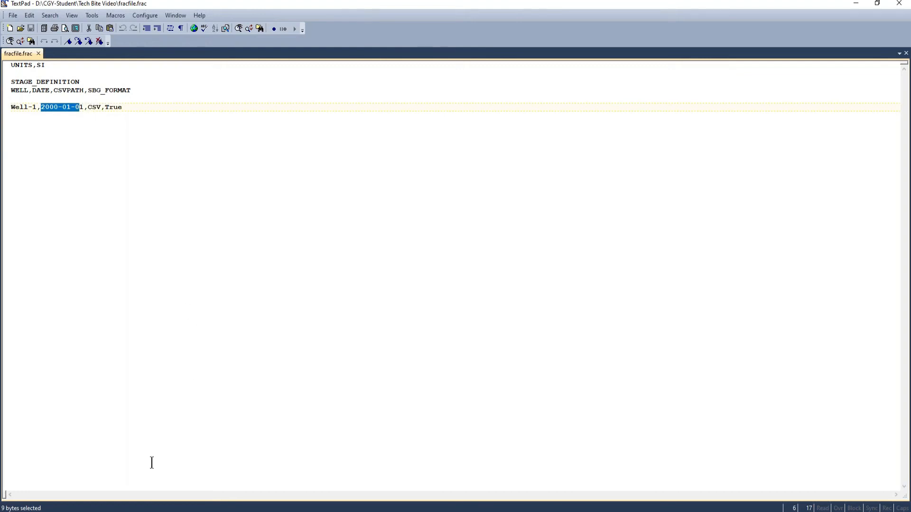
Switch to CMG Technologies Launcher to view the csv folder, then return to TextPad and close fracfile.frac.
key(alt+Tab)
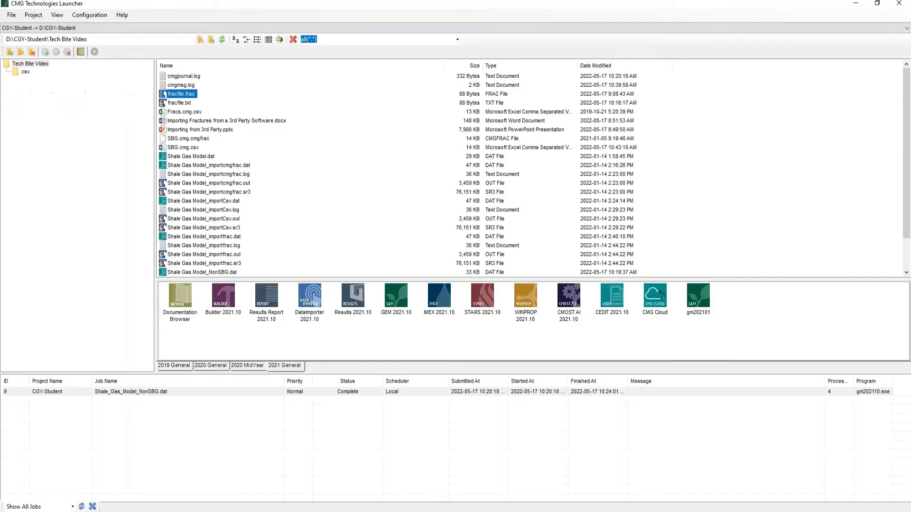
click(24, 72)
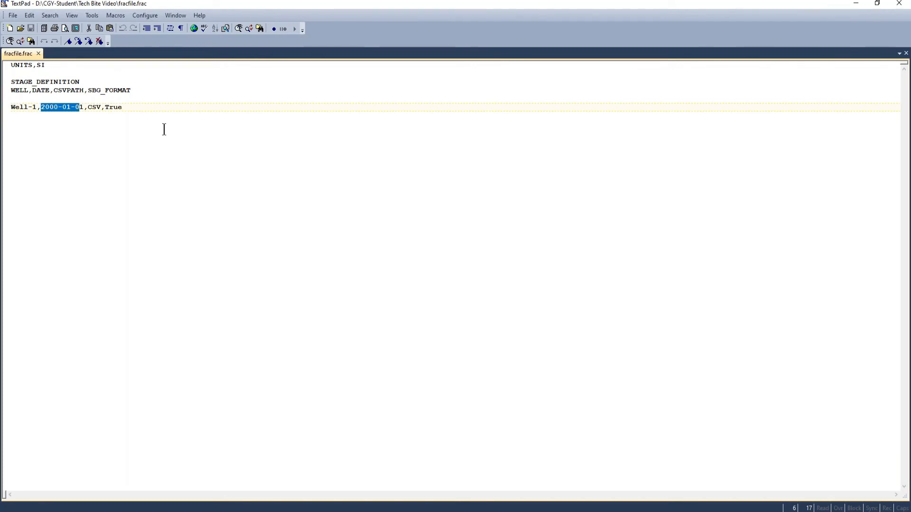
click(192, 124)
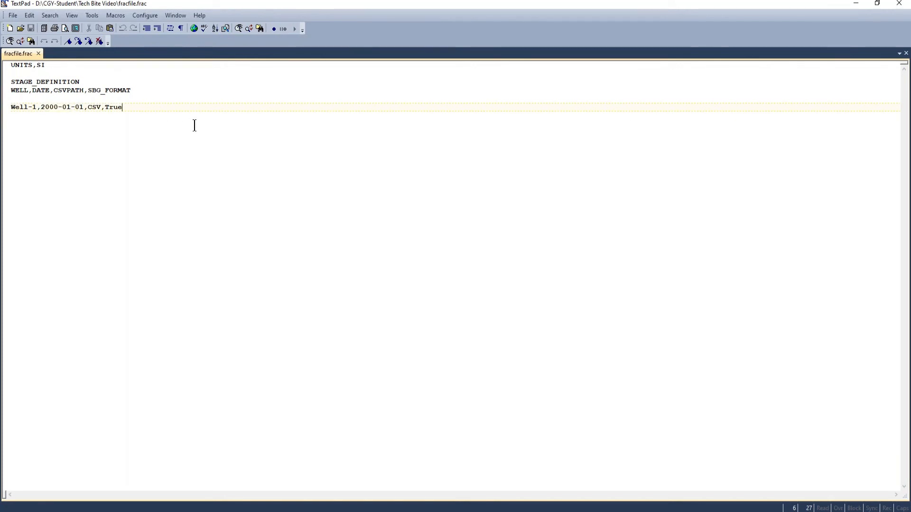
click(898, 4)
Load Shale Gas Model.dat from the Tech Bite Video folder into Builder 2021.10 and open its hydraulic fracturing settings under Wells & Recurrent.
click(40, 66)
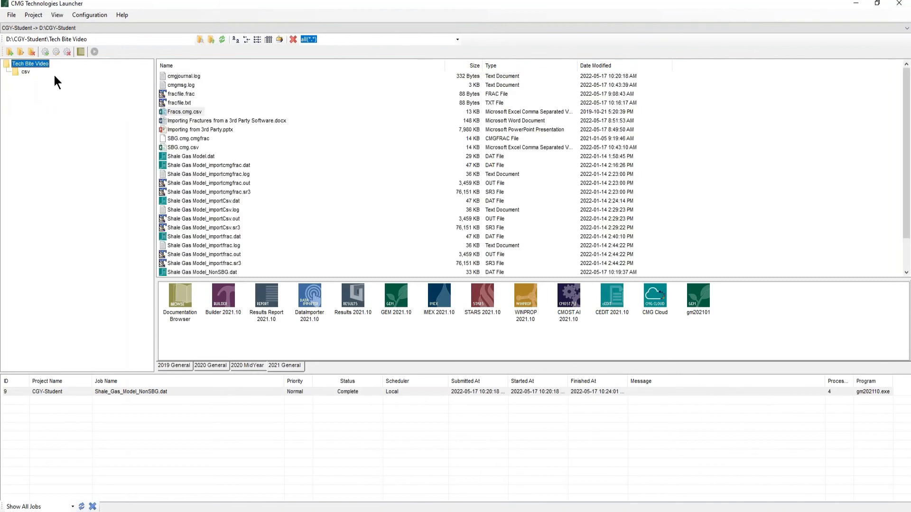
drag(192, 157, 214, 301)
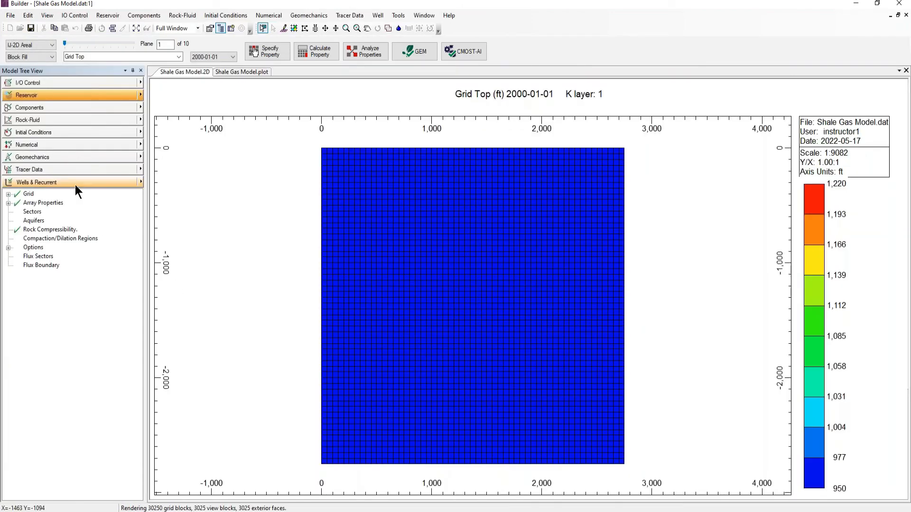
click(76, 184)
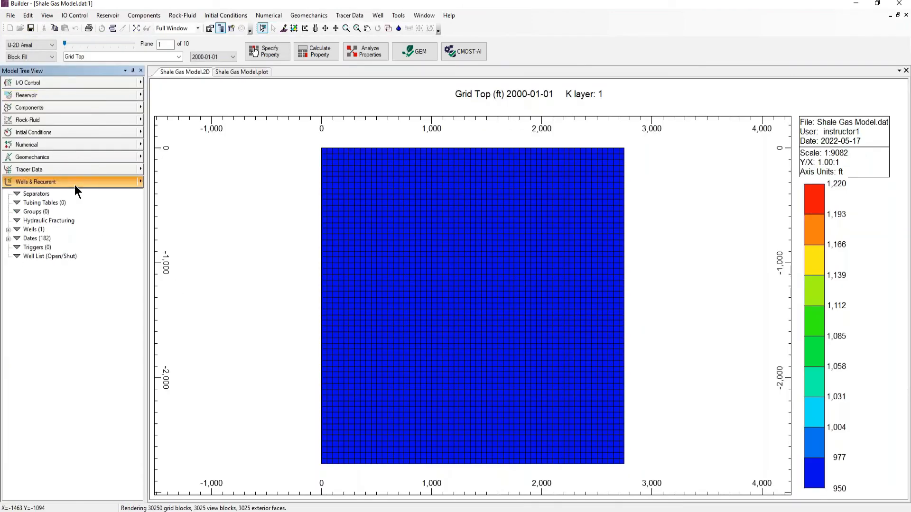
double_click(45, 221)
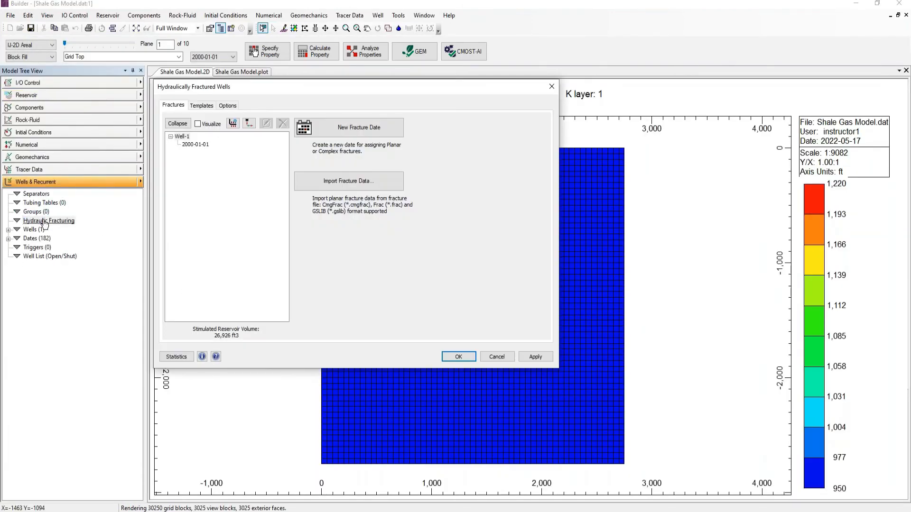
drag(310, 85, 379, 136)
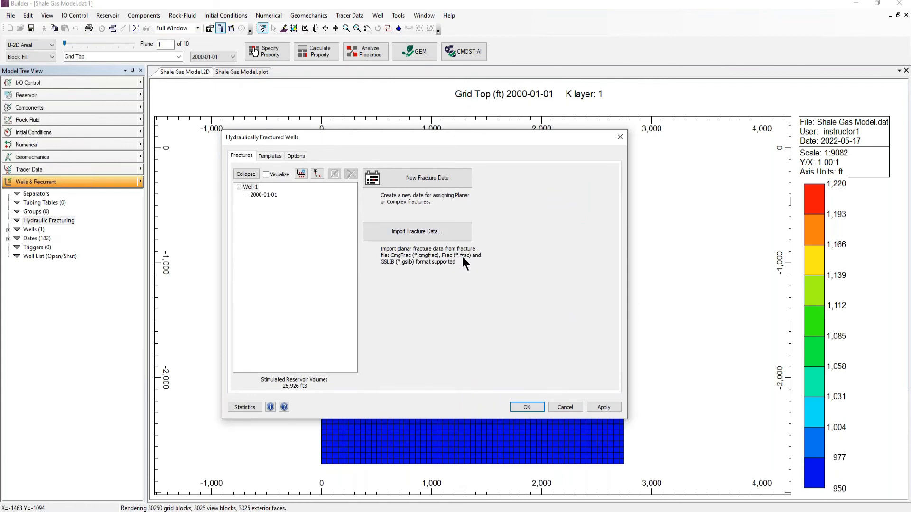
Import the fracture data from fracfile.frac into Well-1 and accept the hydraulically fractured wells settings.
click(419, 236)
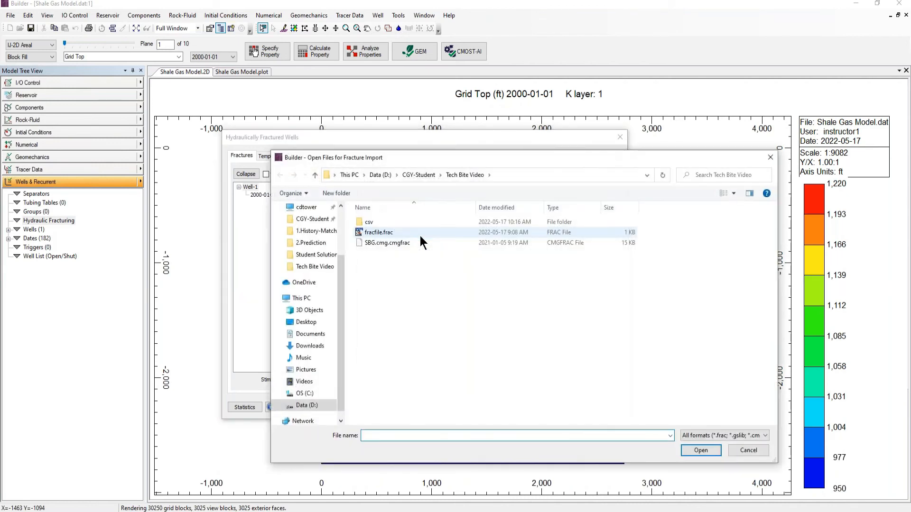
click(393, 236)
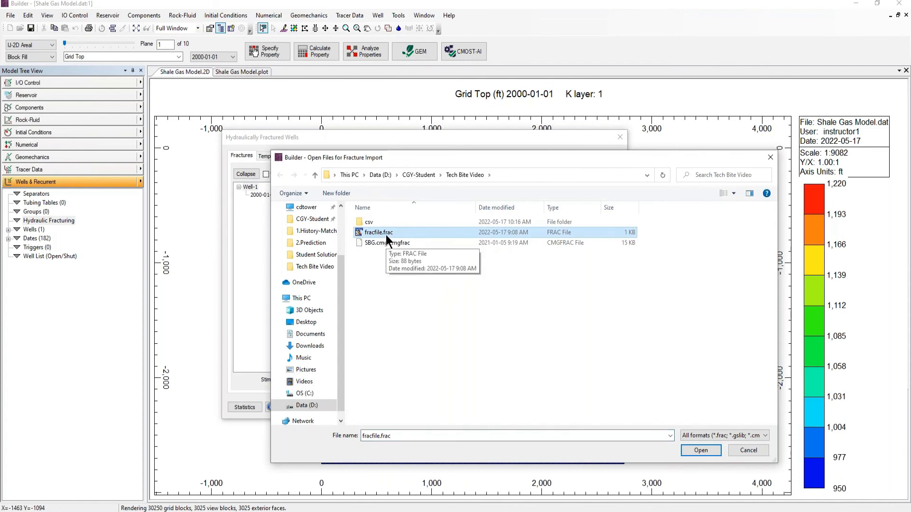
click(700, 450)
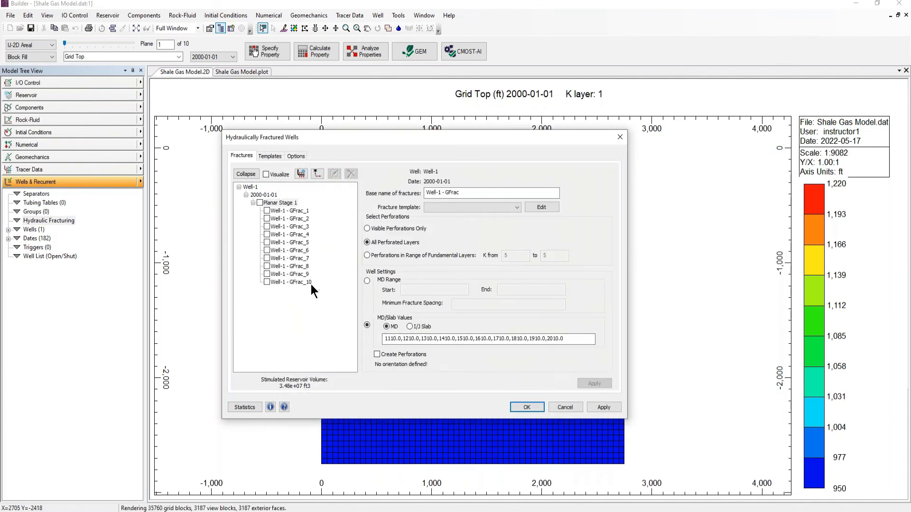
click(527, 408)
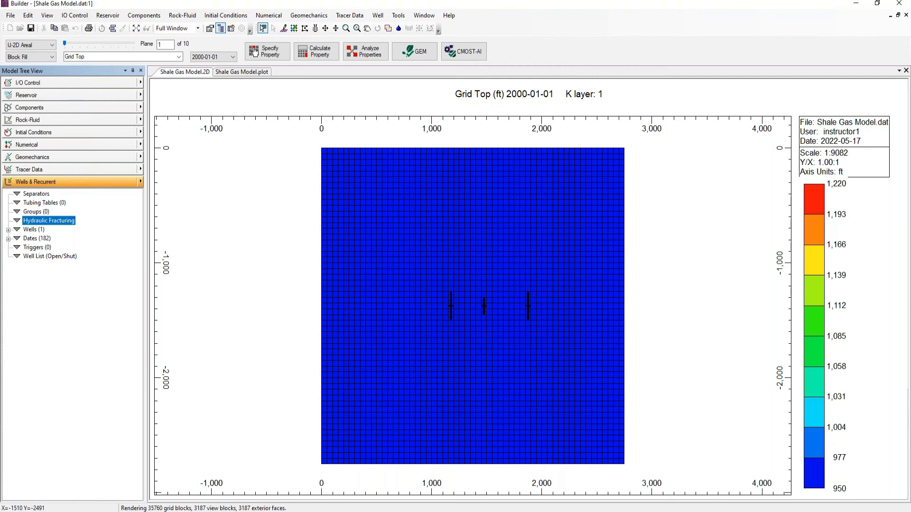
Switch to CMG Technologies Launcher and open Shale Gas Model_NonSBG.dat in Builder 2021.10.
key(alt+Tab)
click(323, 162)
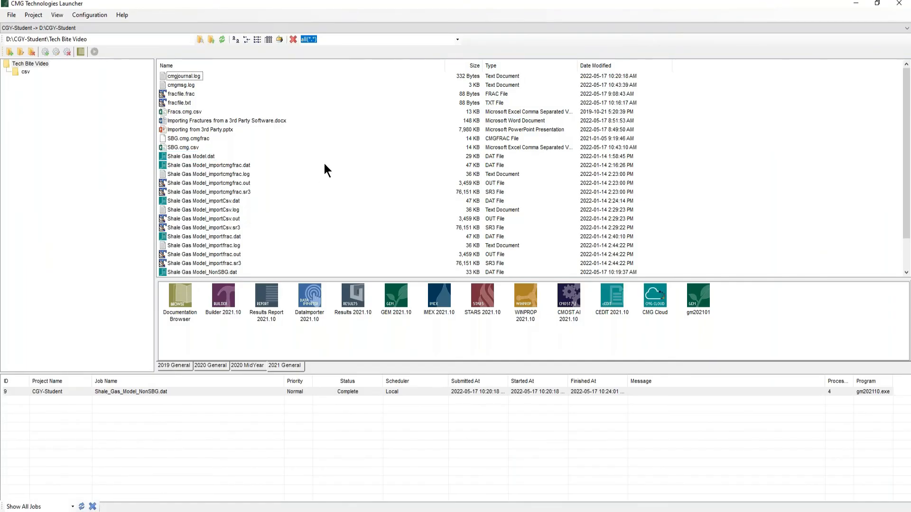
scroll(280, 180, down, 2)
click(228, 237)
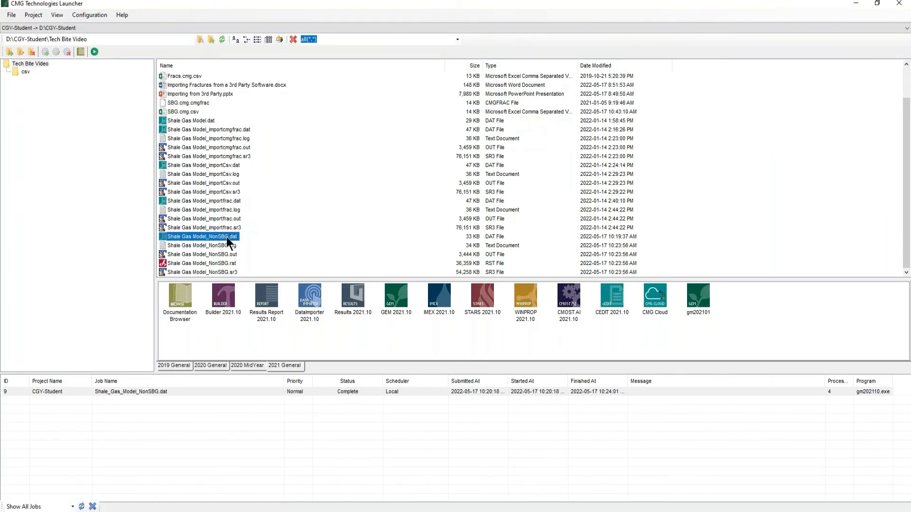
drag(229, 238, 224, 299)
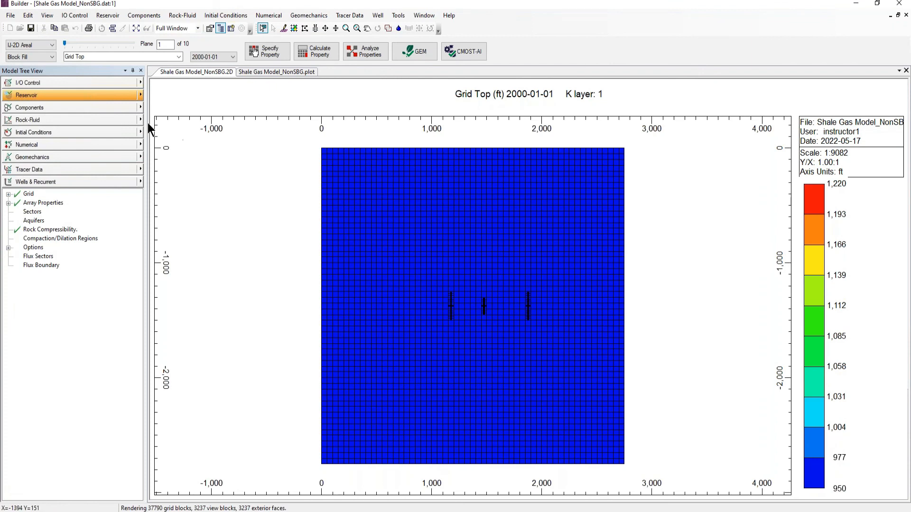
Show Permeability I in the JK-2D X-Sec view of the NonSBG model at plane 22.
click(33, 46)
click(27, 60)
click(47, 43)
click(34, 66)
drag(165, 44, 151, 43)
text(22)
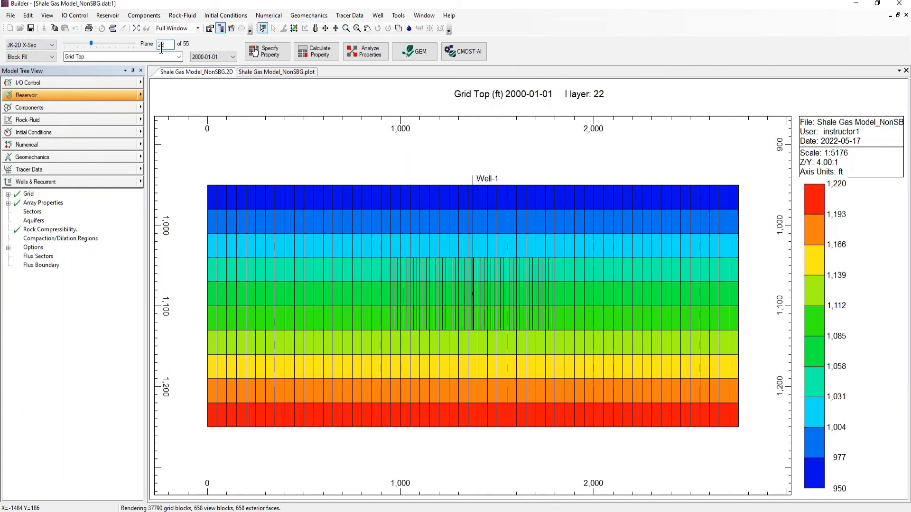
click(179, 57)
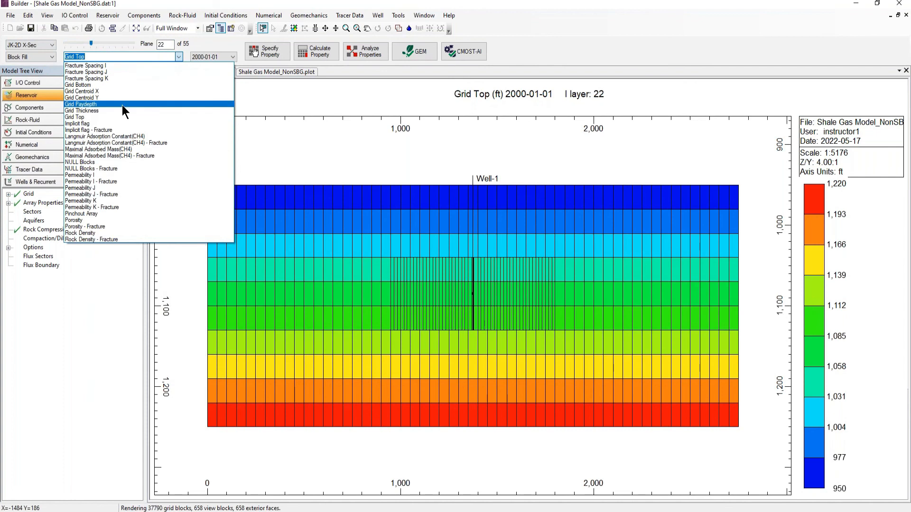
click(80, 175)
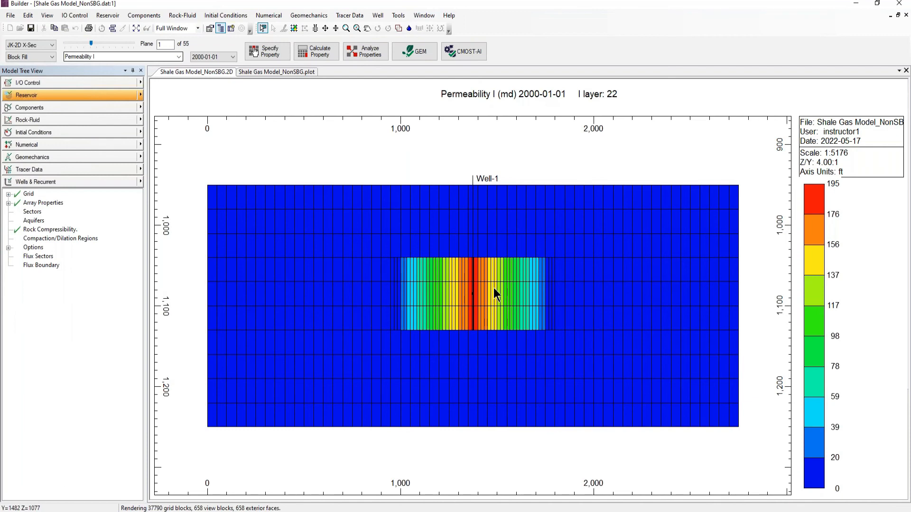
Return to CMG Technologies Launcher and open Shale Gas Model_importcmgfrac.dat in cEDIT.
click(851, 2)
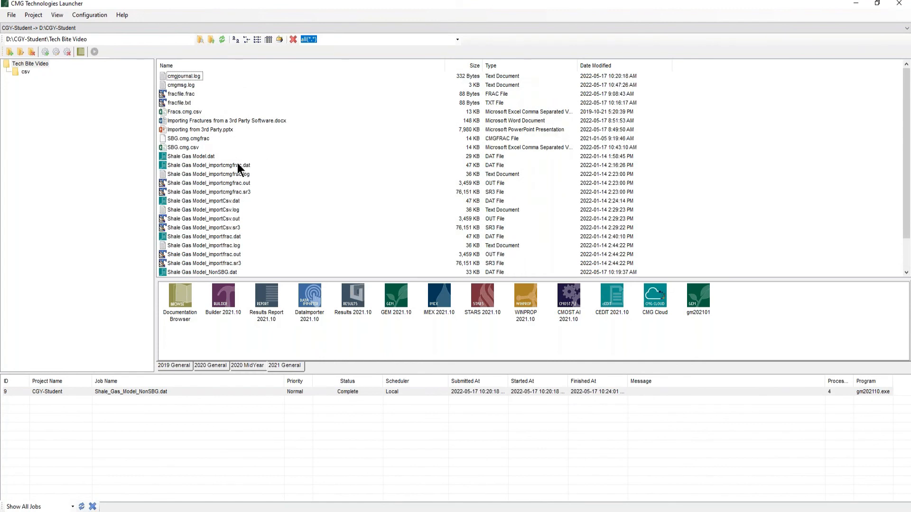
click(237, 167)
double_click(238, 167)
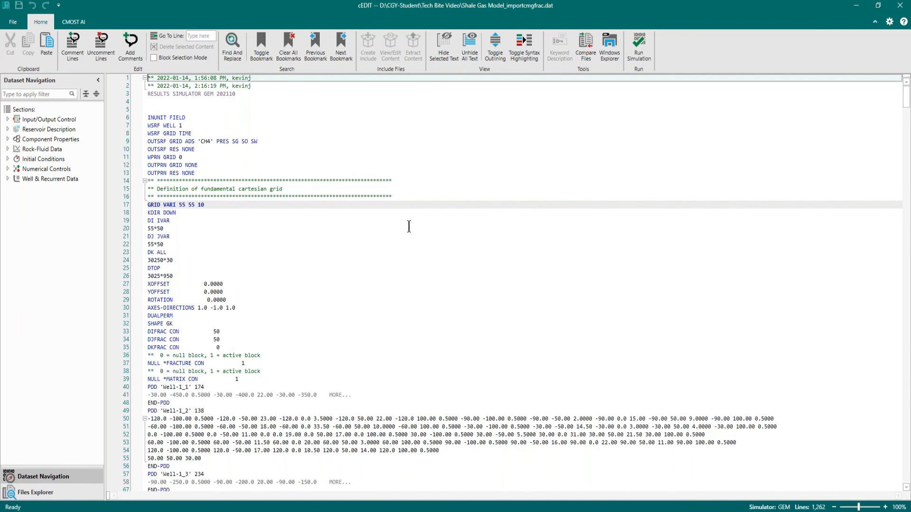
Examine the PDD data blocks for the Well-1 fractures in the grid definition of the dataset.
scroll(360, 243, down, 3)
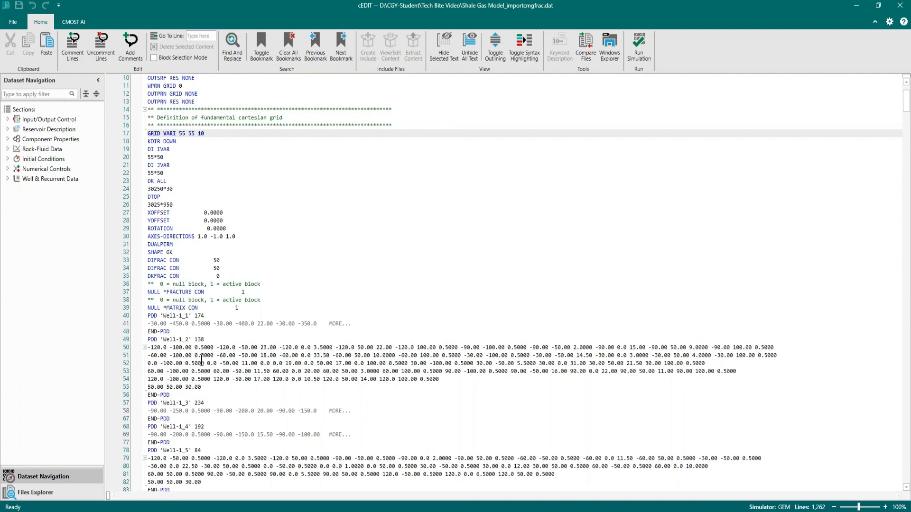
scroll(232, 336, down, 10)
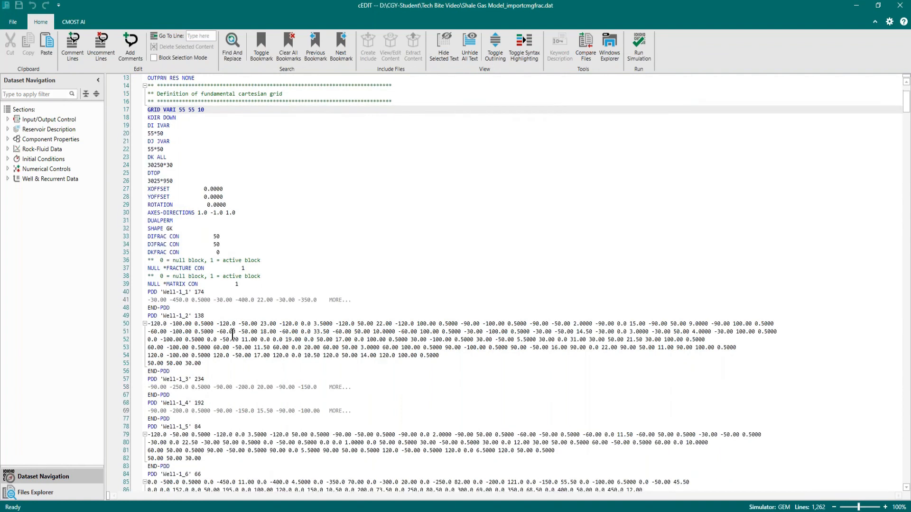
scroll(229, 338, down, 6)
scroll(401, 256, up, 8)
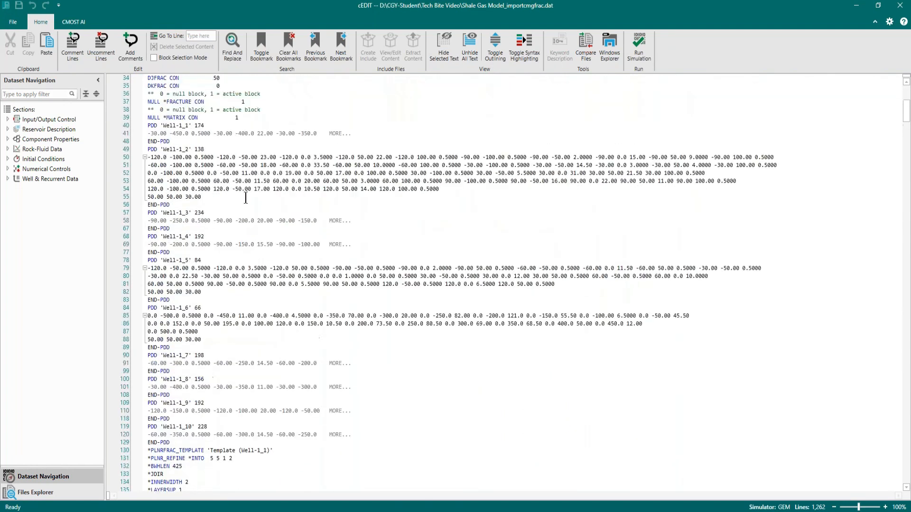
scroll(306, 251, down, 4)
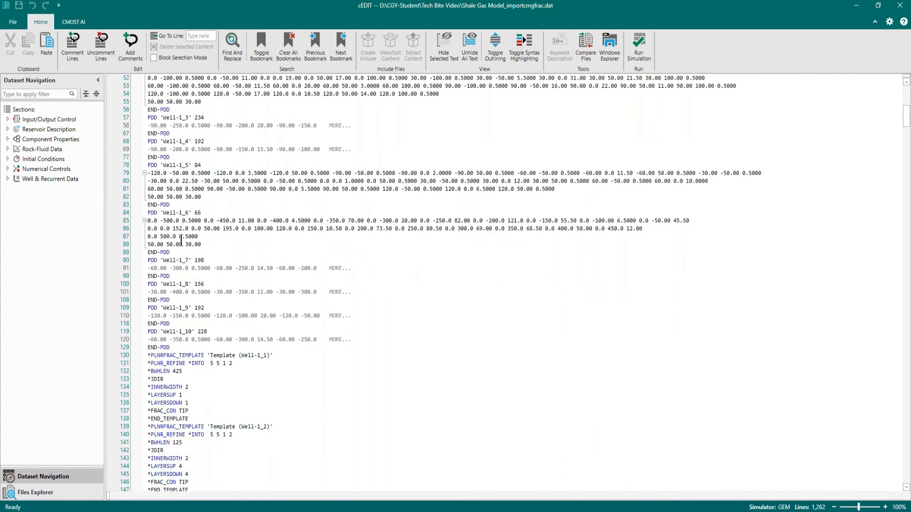
scroll(210, 269, down, 4)
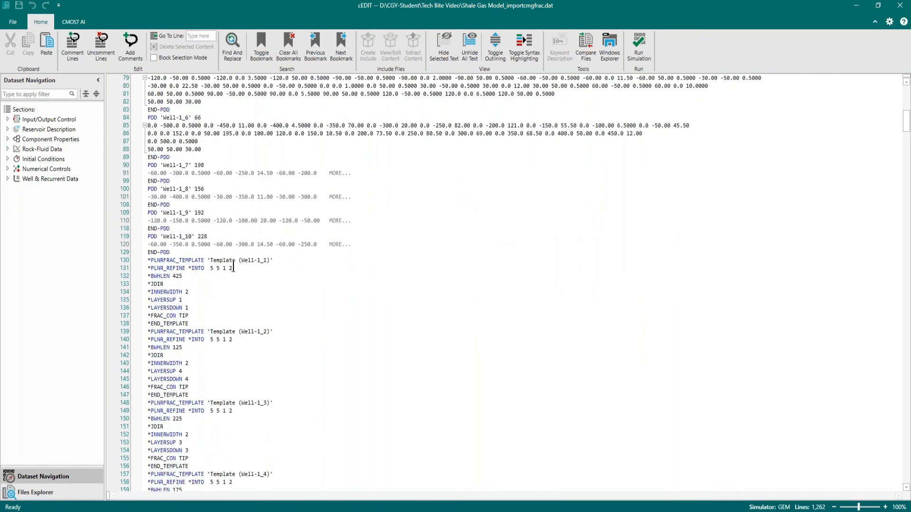
Examine the PLNRFRAC_TEMPLATE definitions for Well-1_1 through Well-1_5, including their refinement, half-length and layer keywords.
click(275, 262)
click(283, 331)
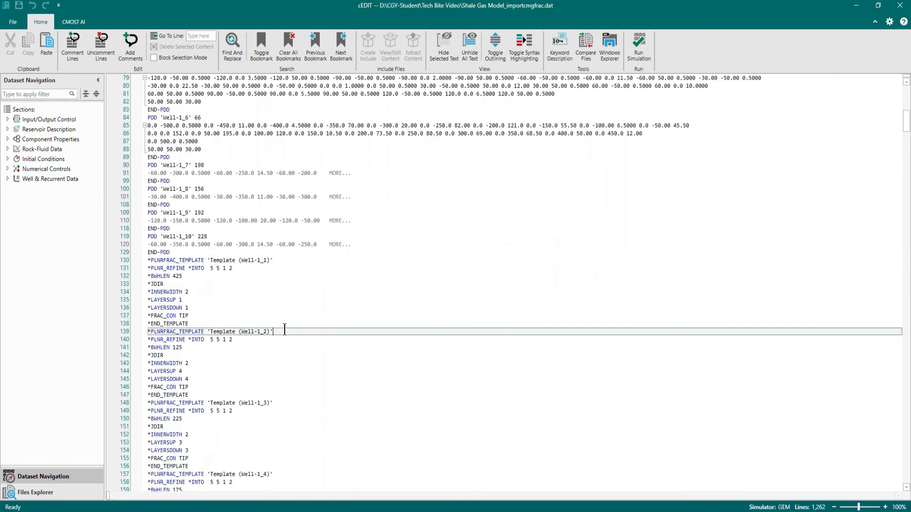
scroll(283, 330, down, 3)
click(280, 331)
scroll(280, 348, down, 2)
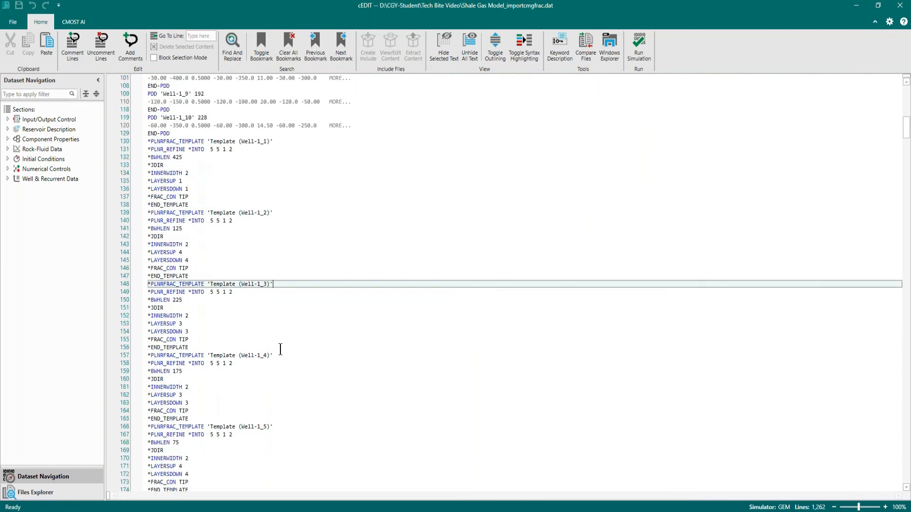
click(278, 356)
scroll(279, 363, down, 1)
click(283, 402)
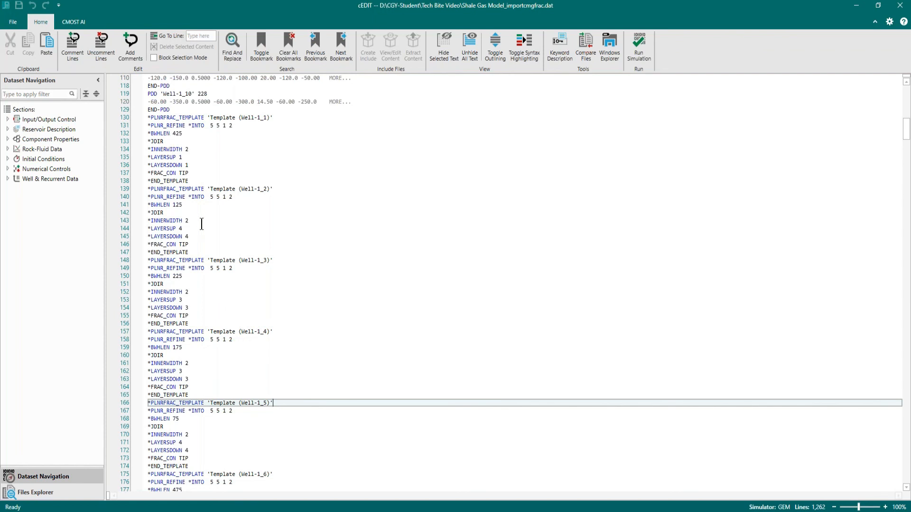
Examine the Planar Stage 1 and PLNRFRAC entries, and highlight the PERMI MATRIX SBG line linking GFrac_10_FZT to its PDD data.
scroll(220, 249, down, 10)
scroll(219, 250, down, 17)
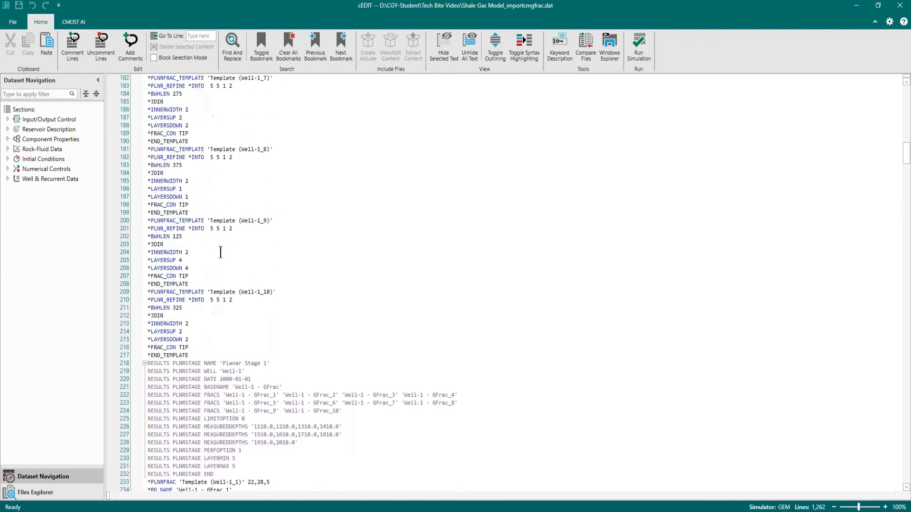
scroll(220, 252, down, 2)
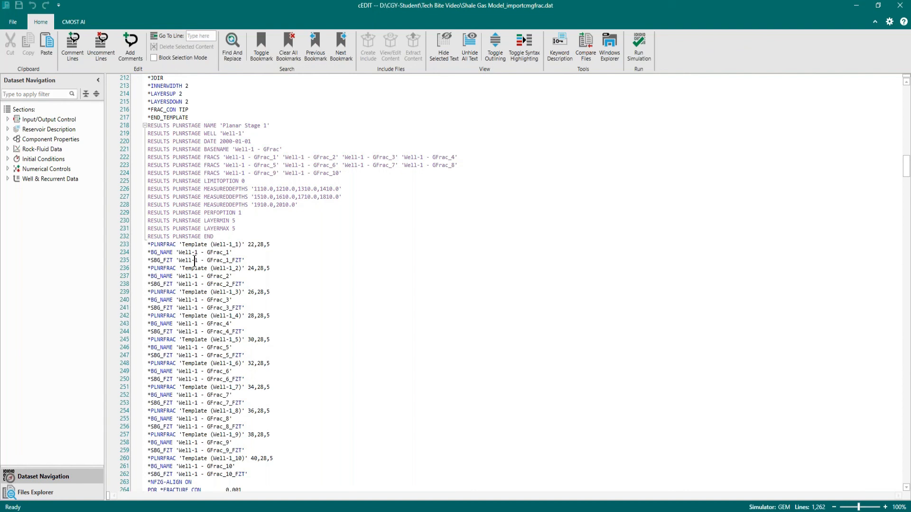
scroll(237, 308, down, 12)
scroll(237, 307, down, 1)
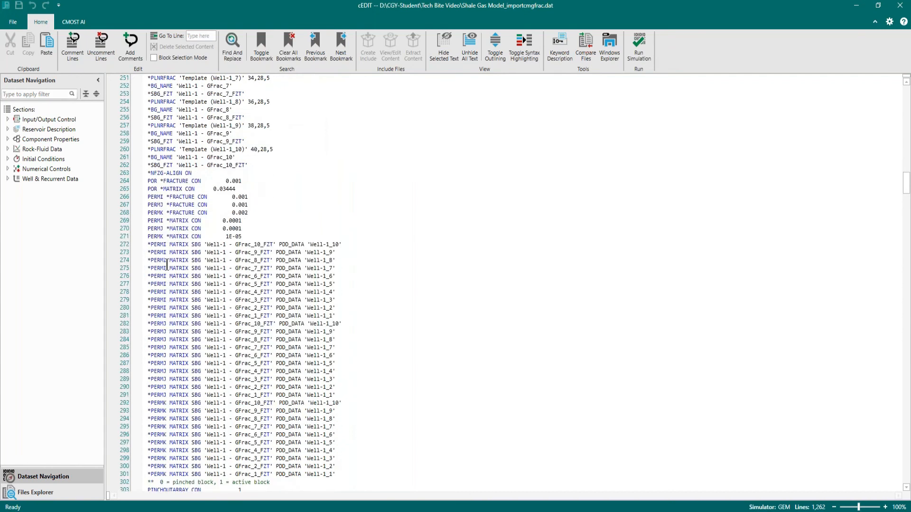
drag(150, 244, 347, 245)
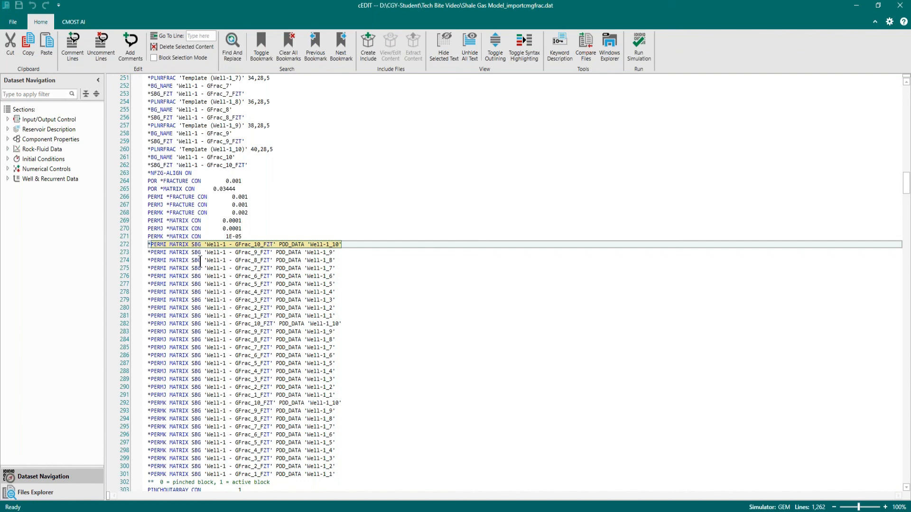
Switch to Results and compare Well-1's Gas Rate SC curves from the importcmgfrac, importCsv and importfrac runs by isolating each, then deselect them.
mouse_move(195, 508)
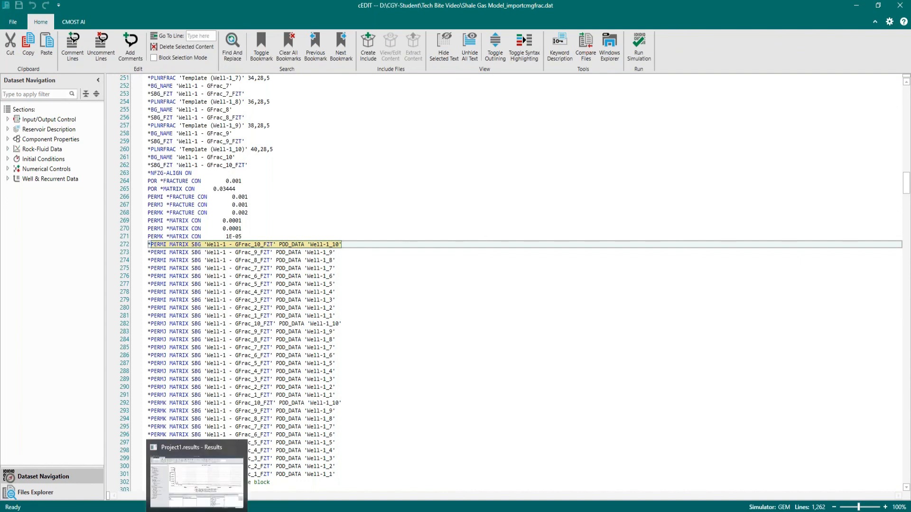
click(172, 474)
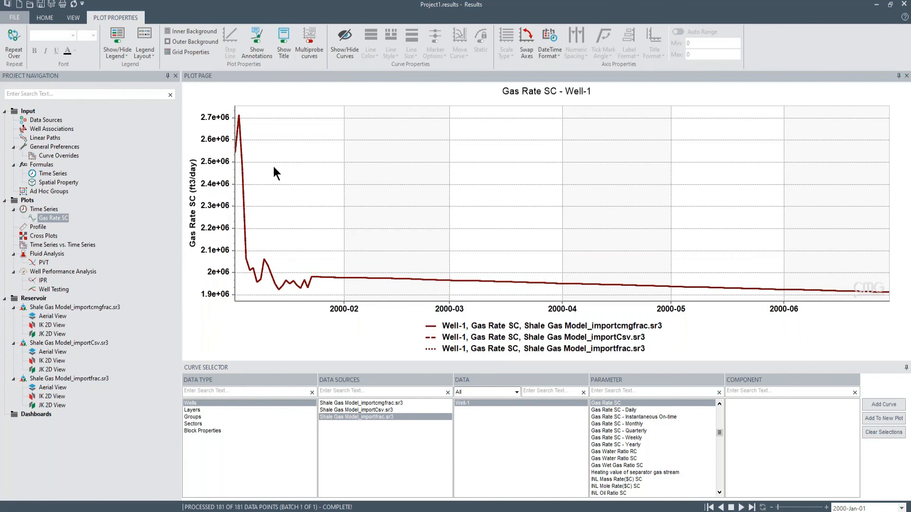
click(559, 327)
click(562, 337)
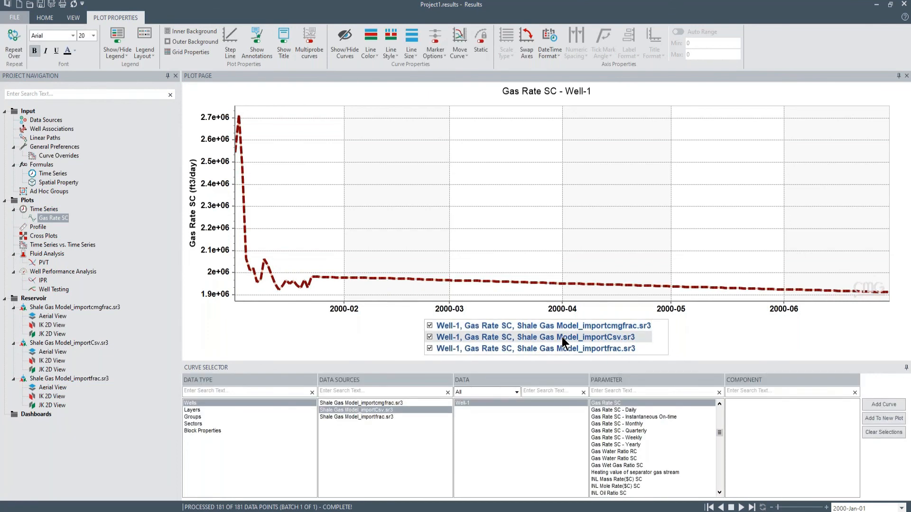
click(558, 349)
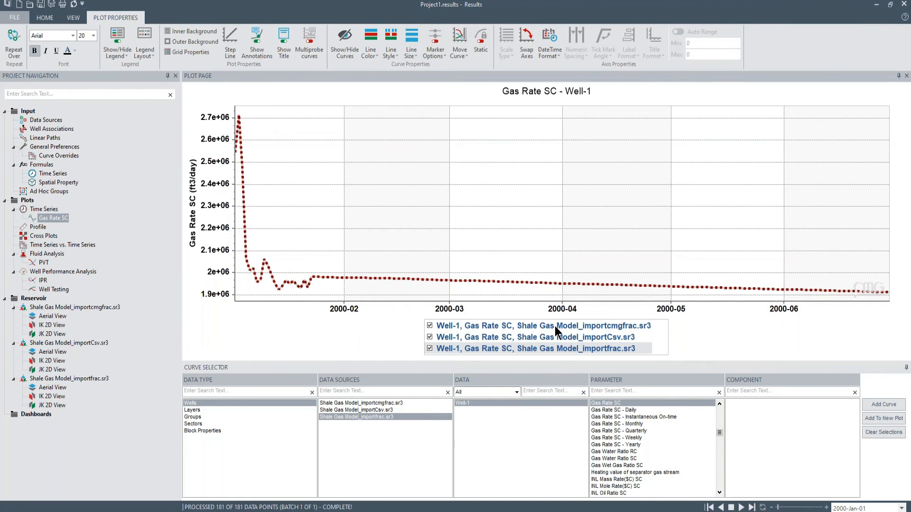
click(554, 326)
click(553, 336)
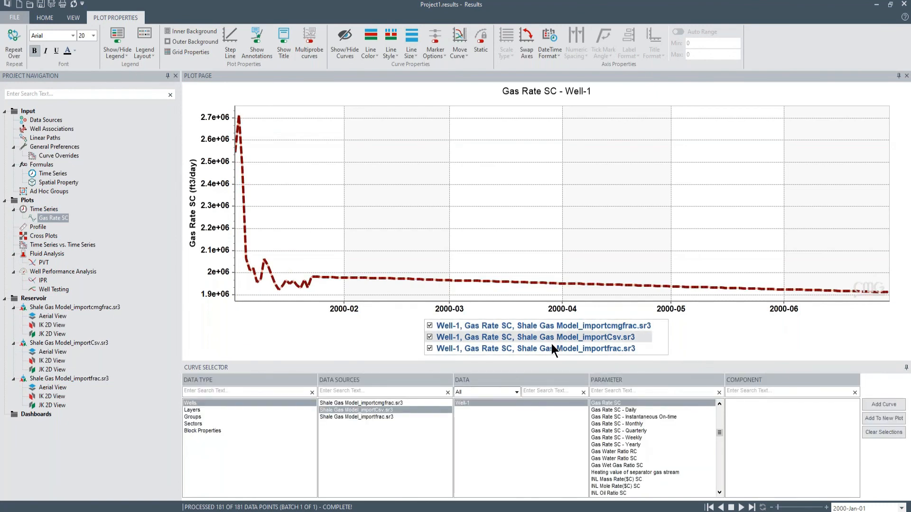
click(552, 347)
click(394, 327)
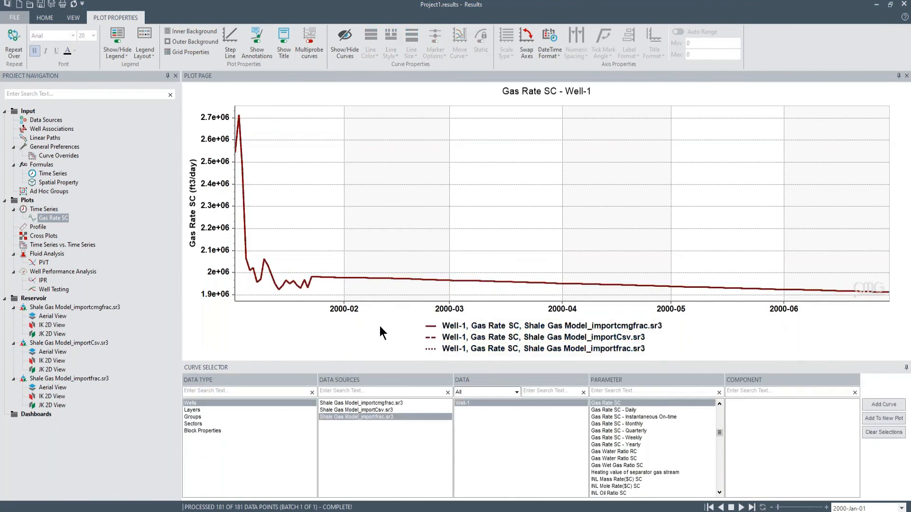